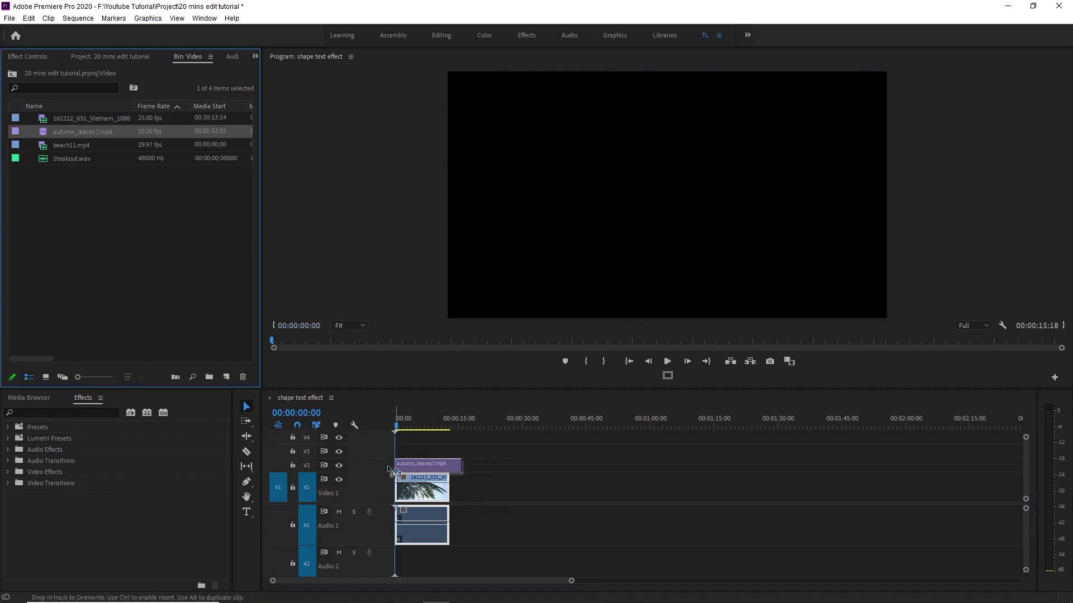
Place beach11.mp4 on track V3 at the sequence start and move the playhead to 00:00:01:14
drag(76, 146, 443, 492)
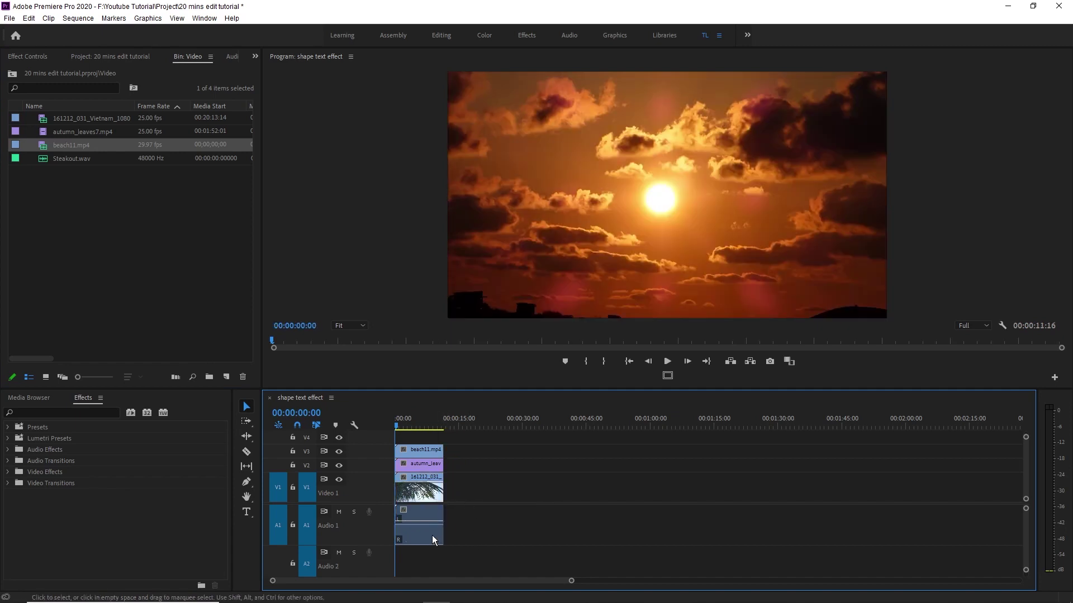
click(398, 427)
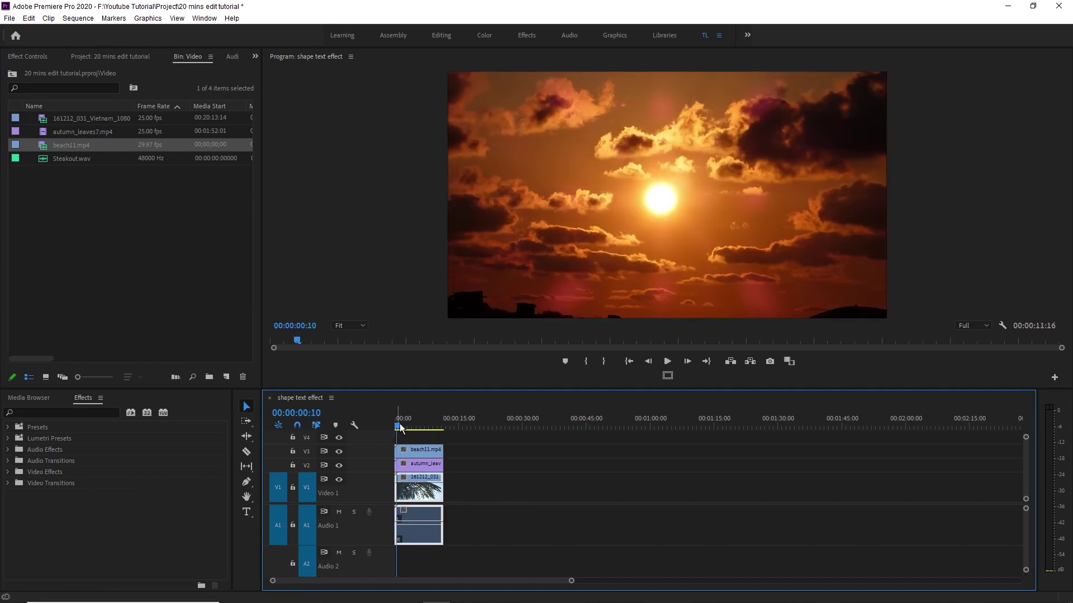
key(=)
key(=)
drag(547, 429, 423, 428)
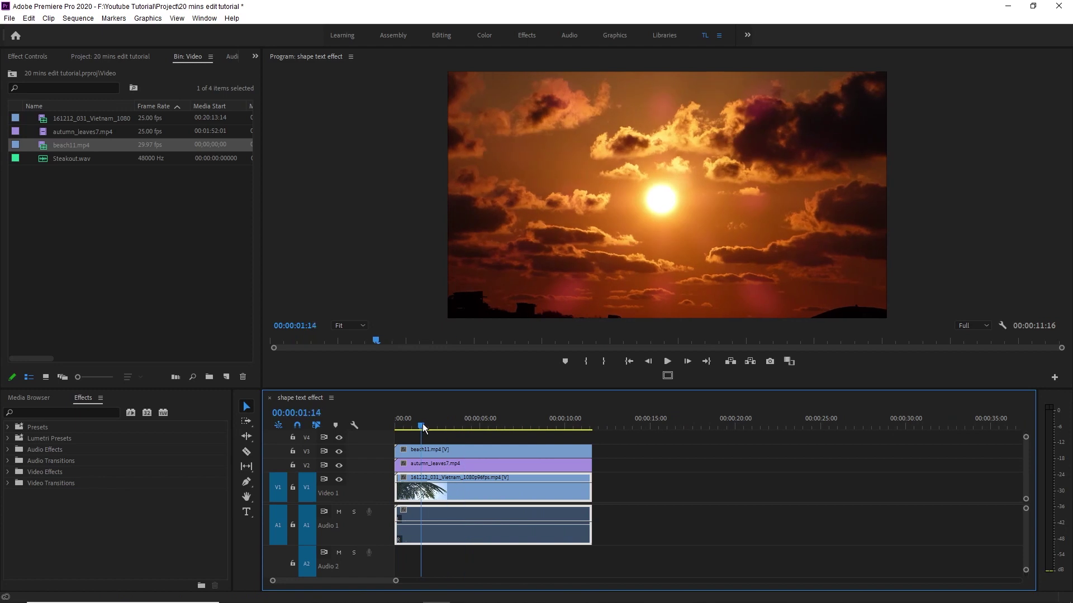
key(minus)
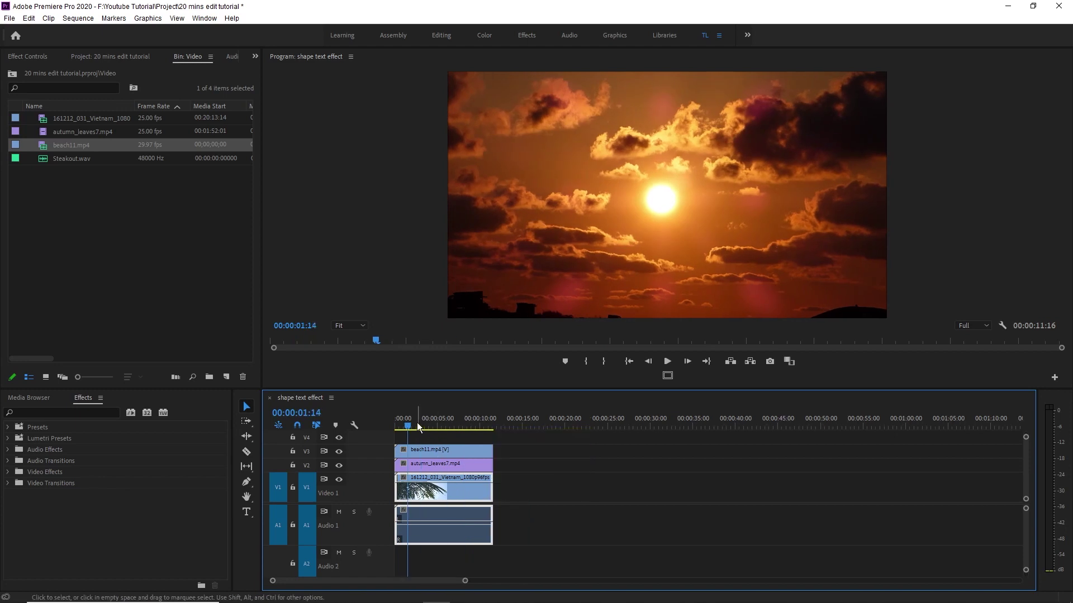
scroll(447, 475, up, 1)
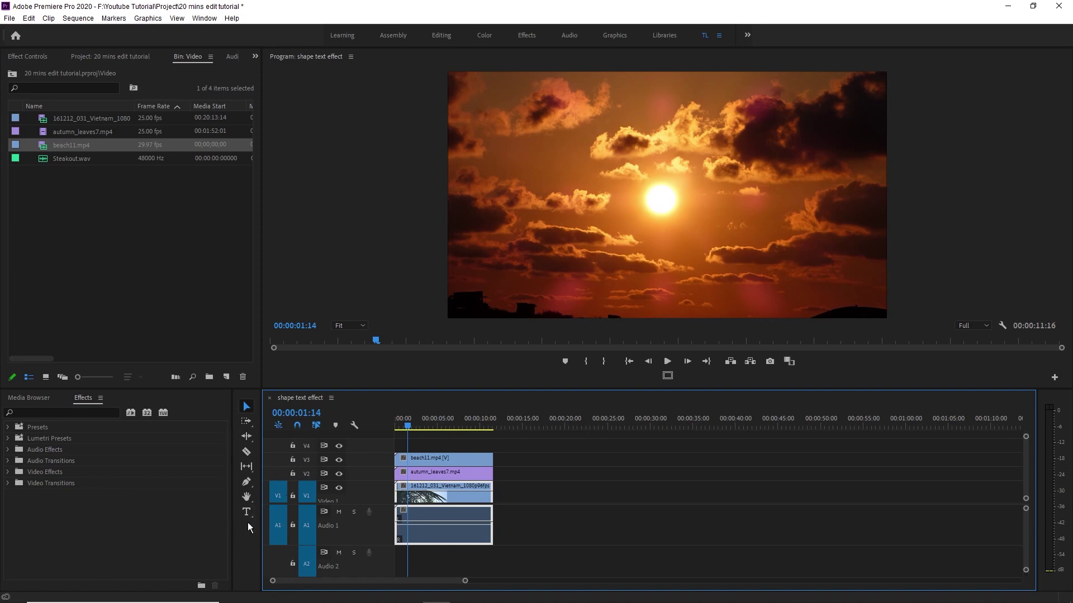
Show the Essential Graphics controls and add a text layer reading SUN over the sunset footage
click(204, 18)
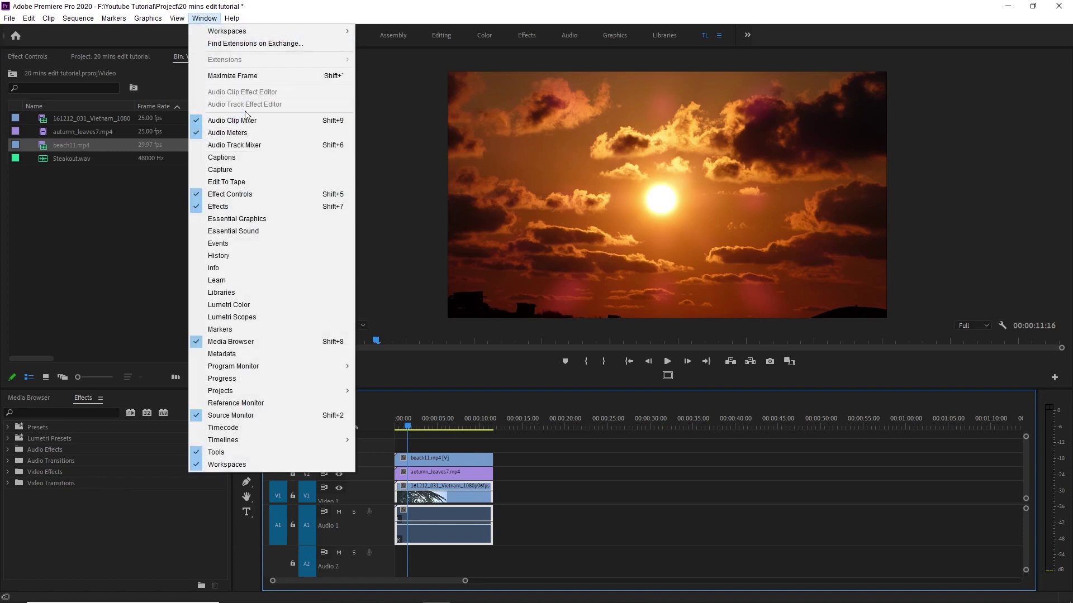
click(280, 218)
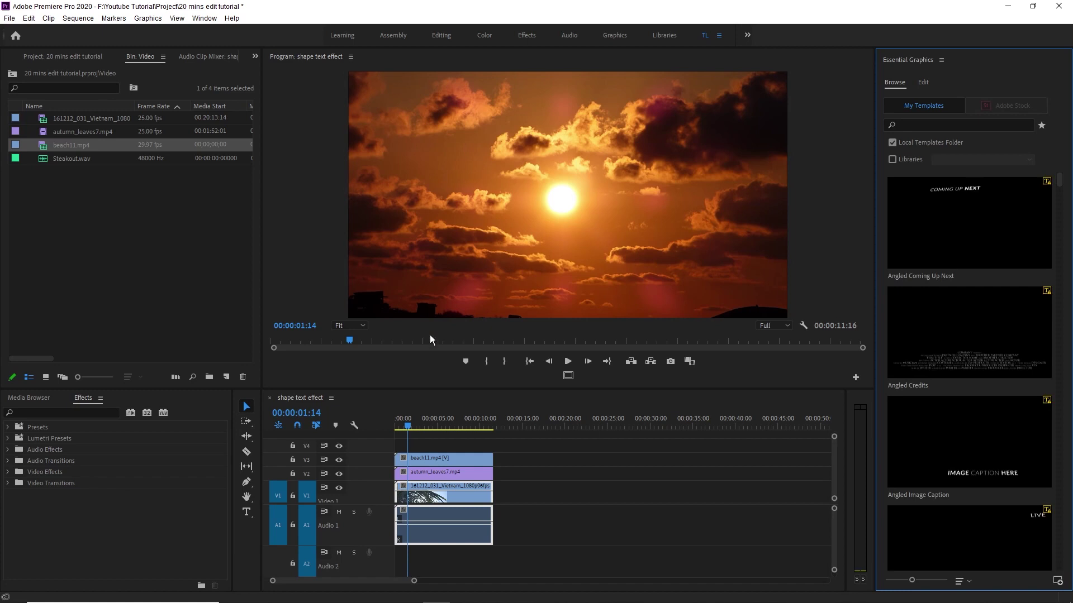
click(247, 514)
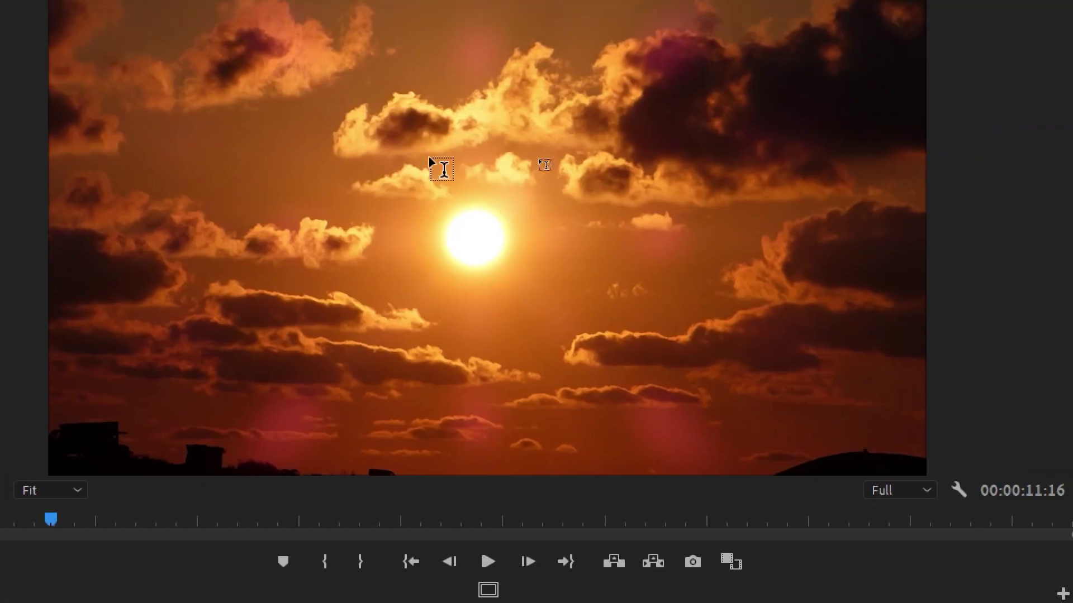
click(416, 226)
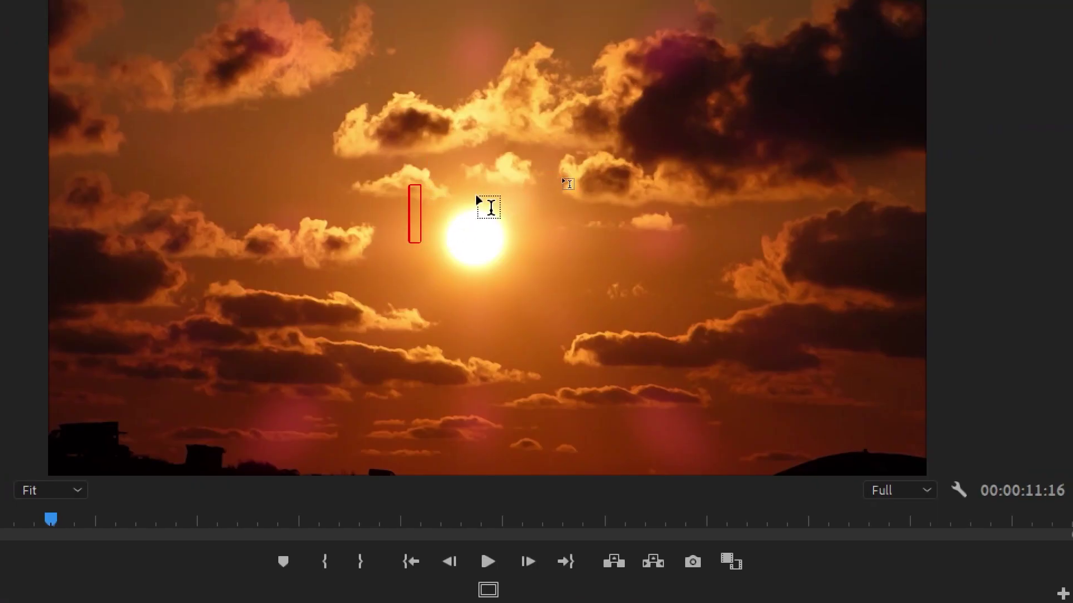
text(SUM)
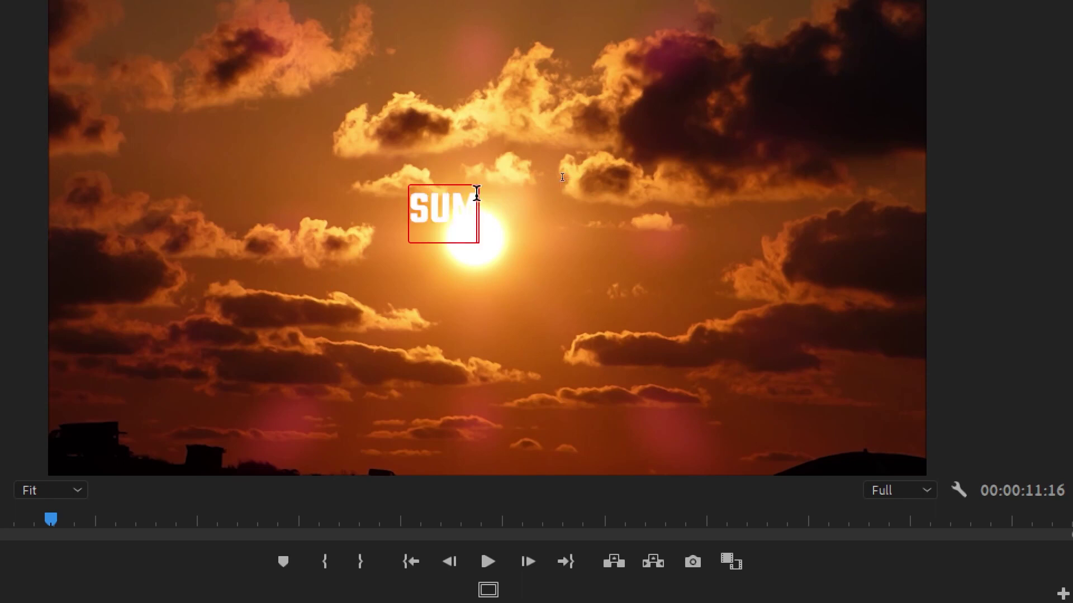
key(BackSpace)
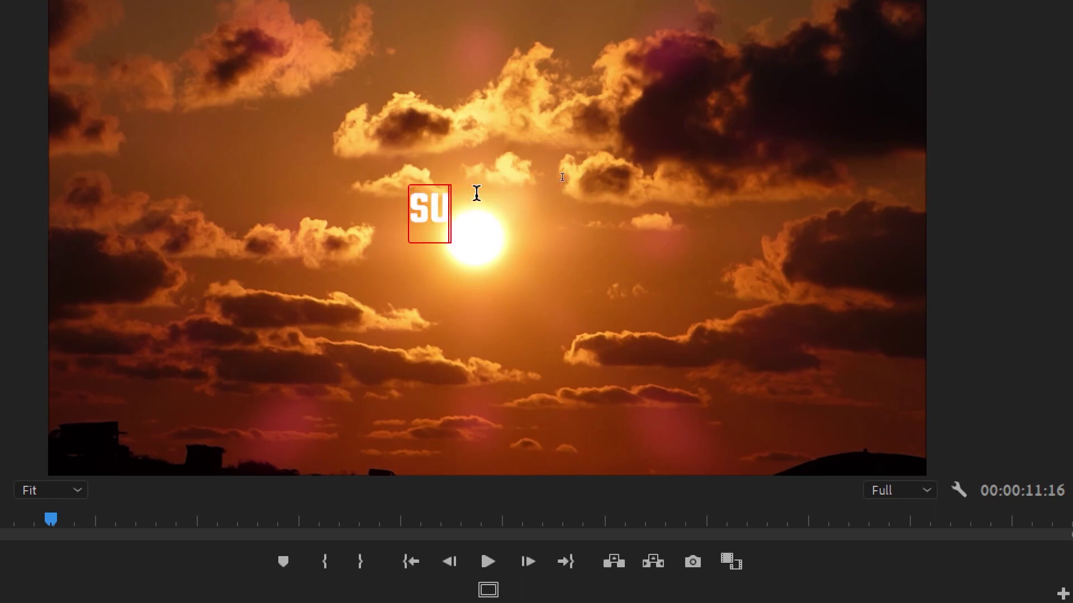
text(N)
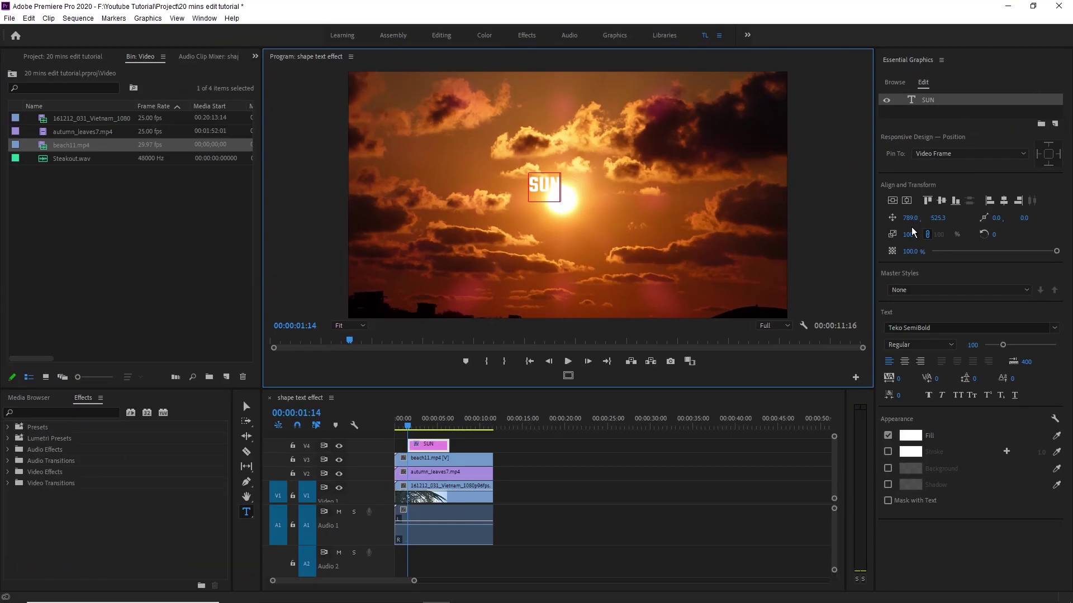
Enlarge the SUN text to a scale of 1176% and centre it horizontally and vertically in the frame
drag(907, 237, 1070, 237)
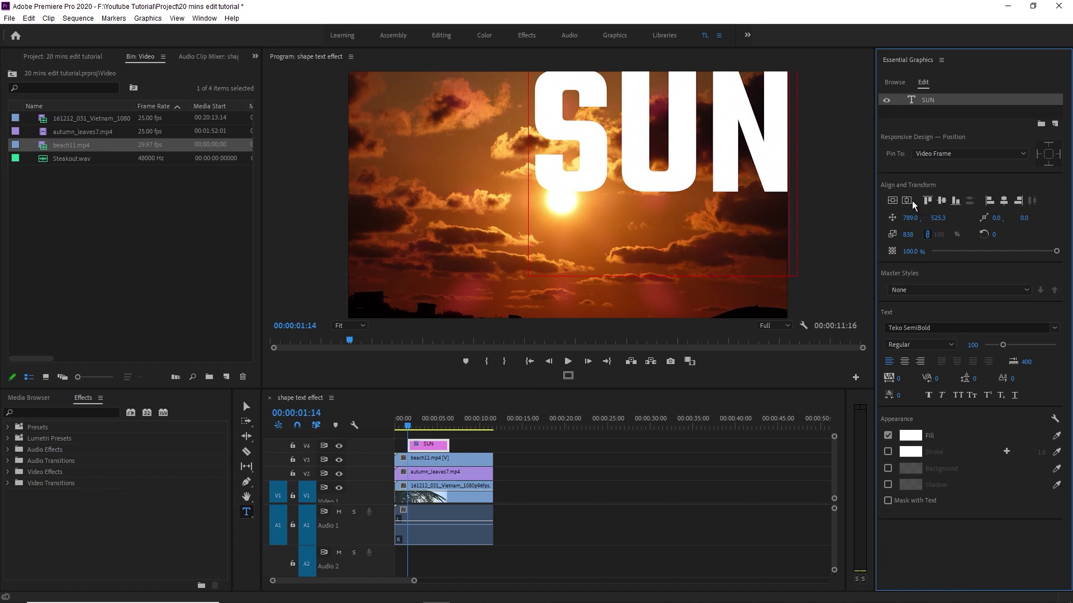
click(892, 201)
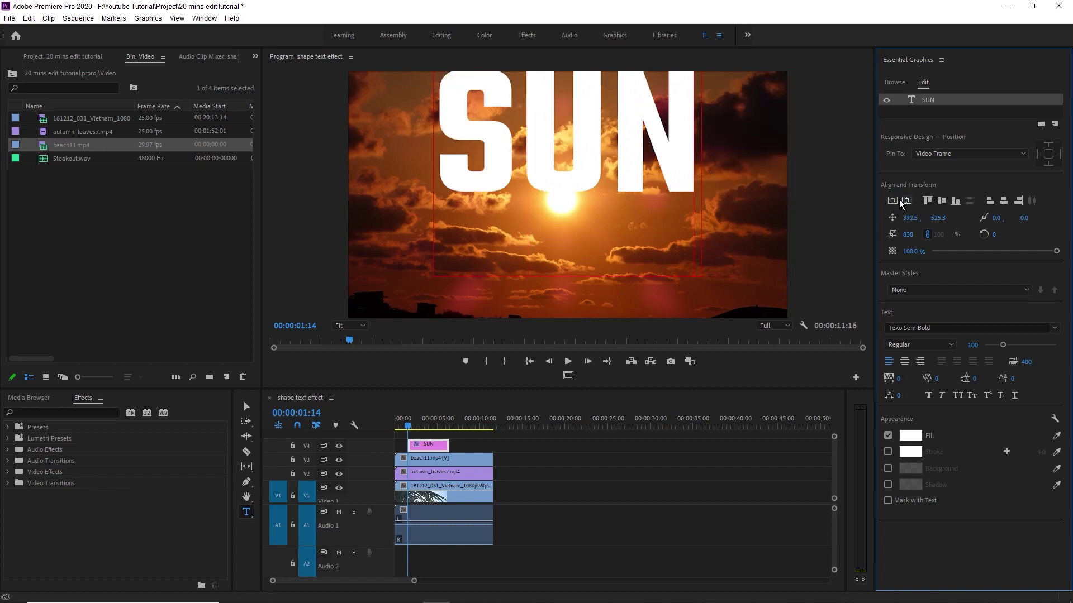
click(892, 201)
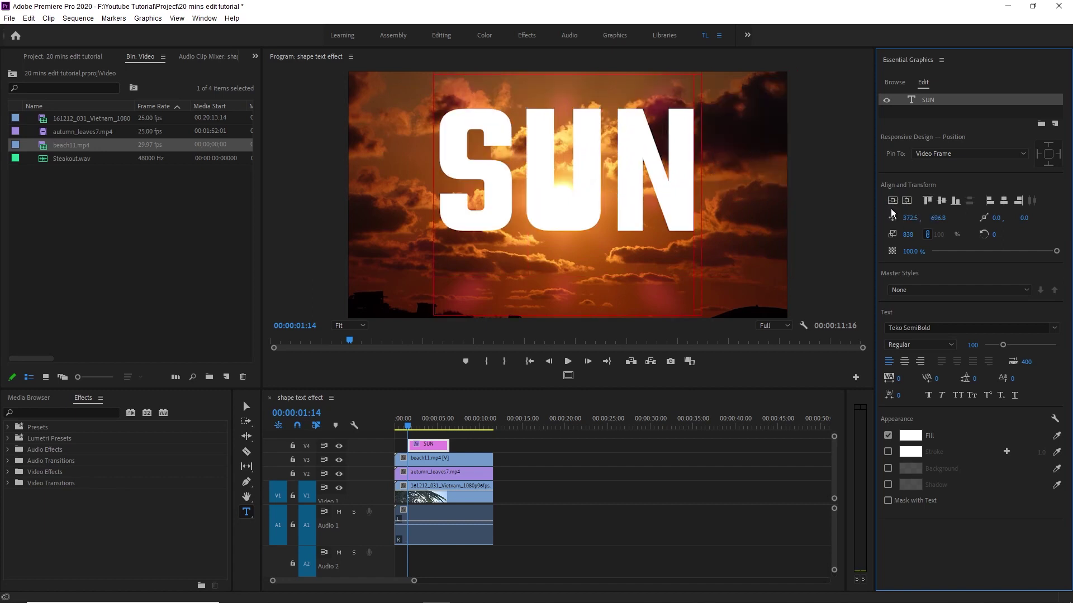
drag(908, 239, 1014, 239)
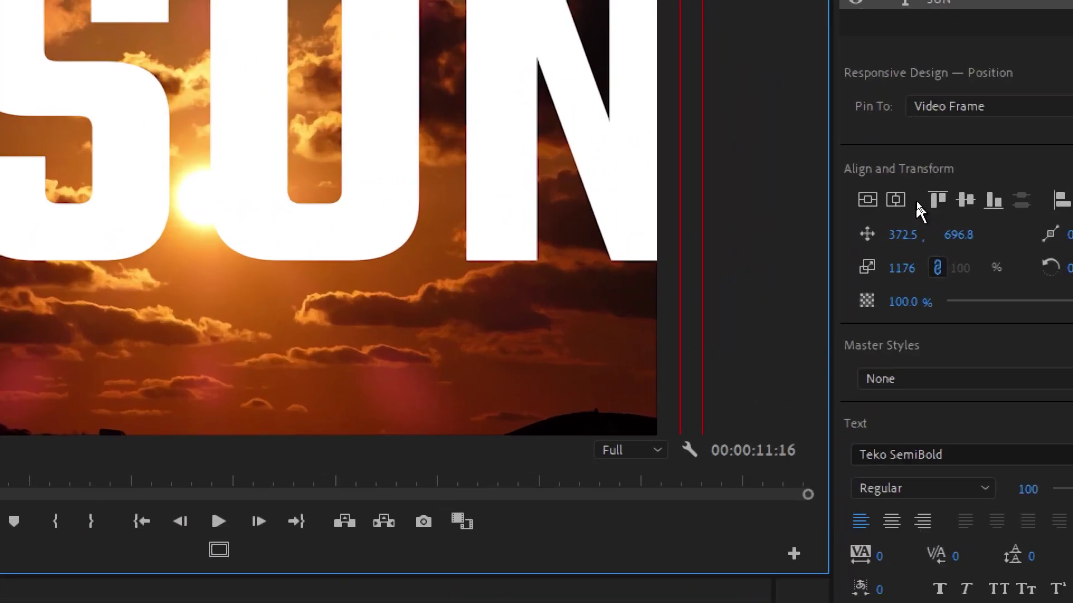
click(896, 199)
click(868, 199)
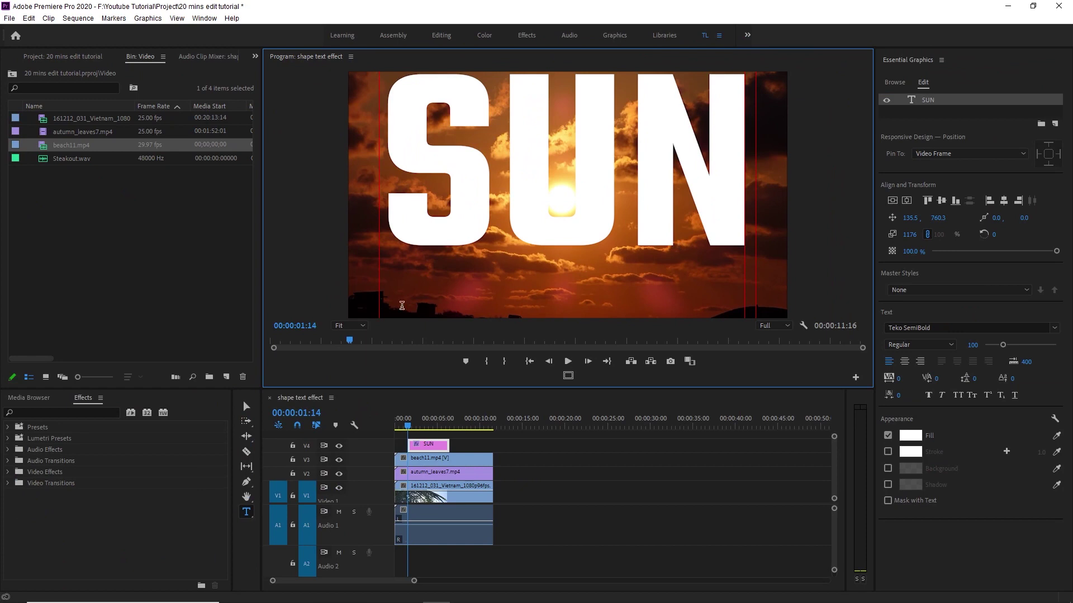
Refine the SUN text to a scale of 1280% and a position of 75.5, 913.8
click(895, 202)
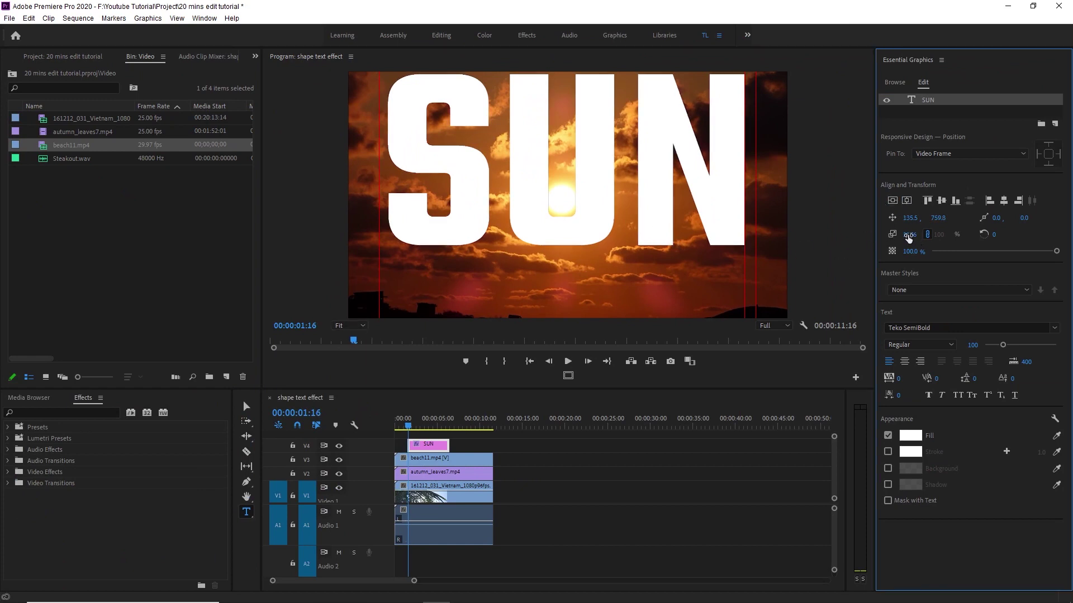
drag(908, 237, 970, 218)
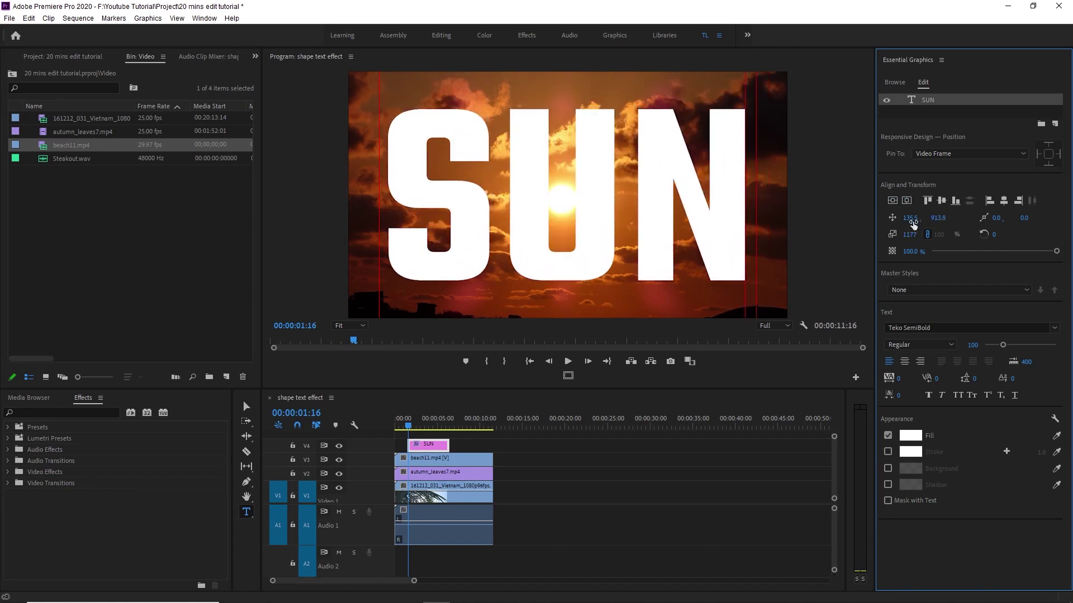
drag(910, 235, 968, 236)
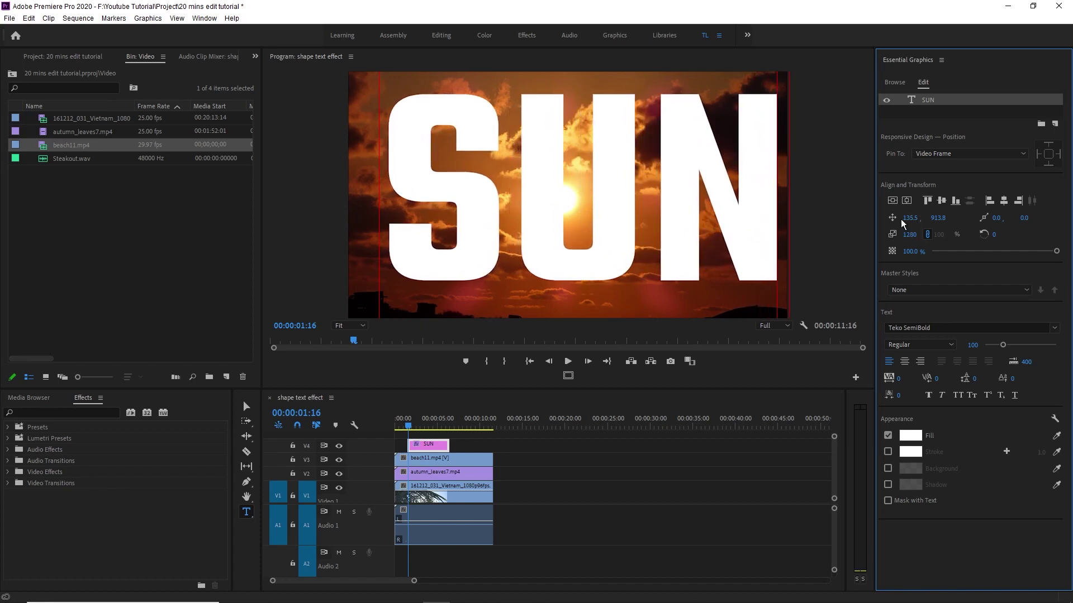
drag(909, 219, 876, 219)
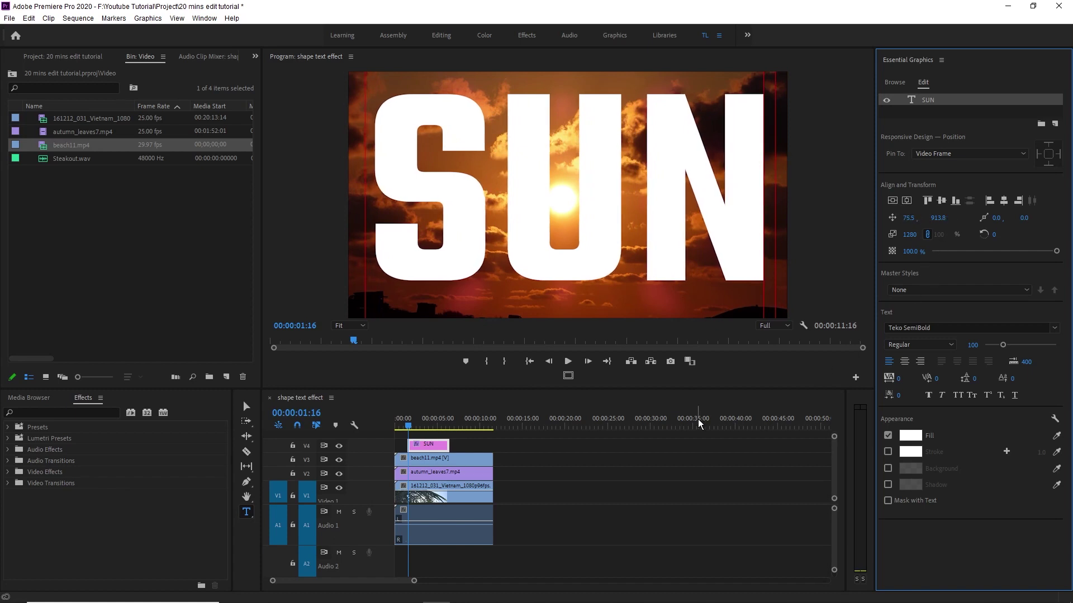
Extend both ends of the SUN clip on V4 to match the clips below and move the playhead to 00:00:02:09
click(581, 488)
click(411, 427)
drag(411, 427, 429, 425)
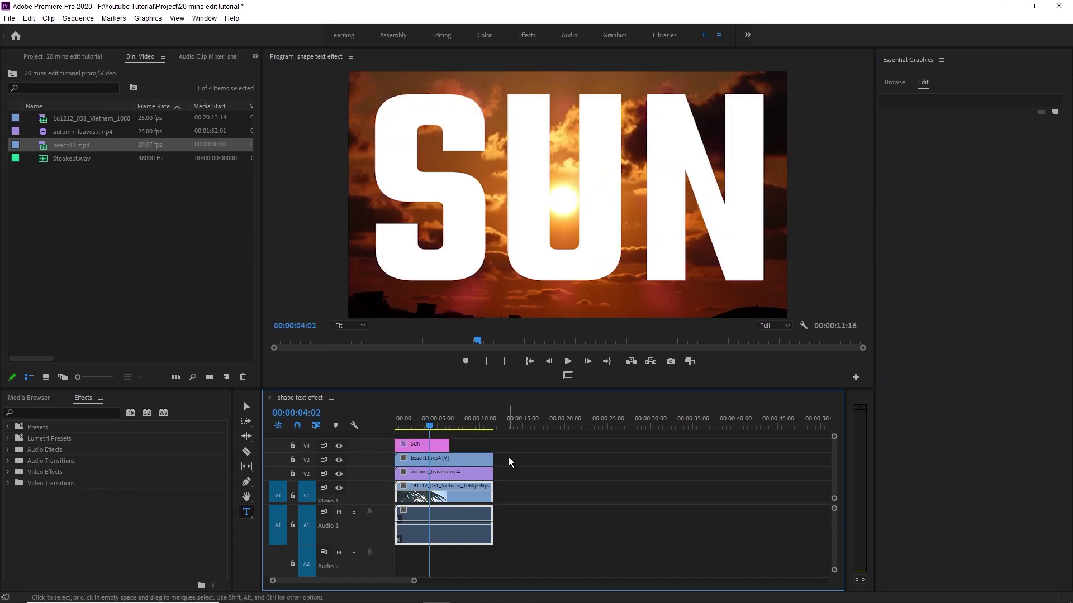
drag(450, 444, 493, 444)
mouse_move(416, 427)
mouse_down()
mouse_move(396, 423)
mouse_move(449, 428)
mouse_move(414, 429)
mouse_up()
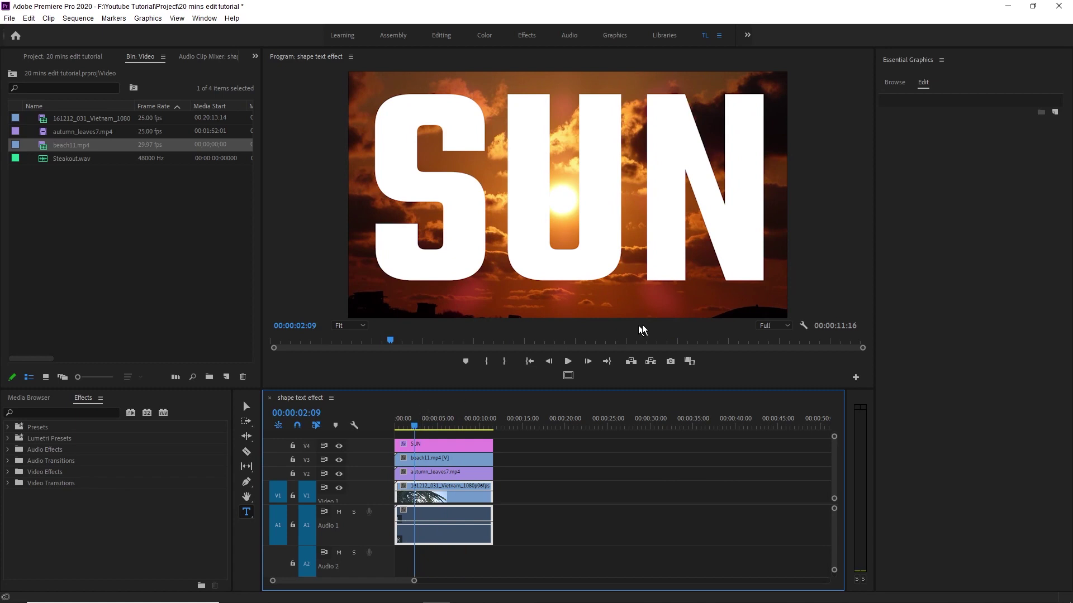
Add a new rectangle layer to the SUN graphic clip
click(680, 144)
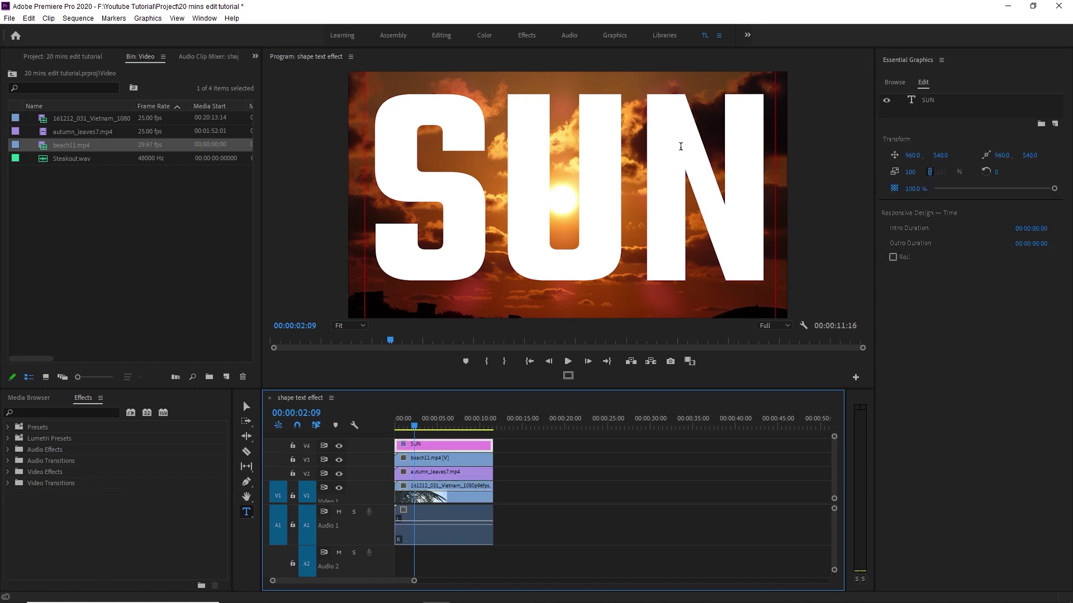
click(148, 18)
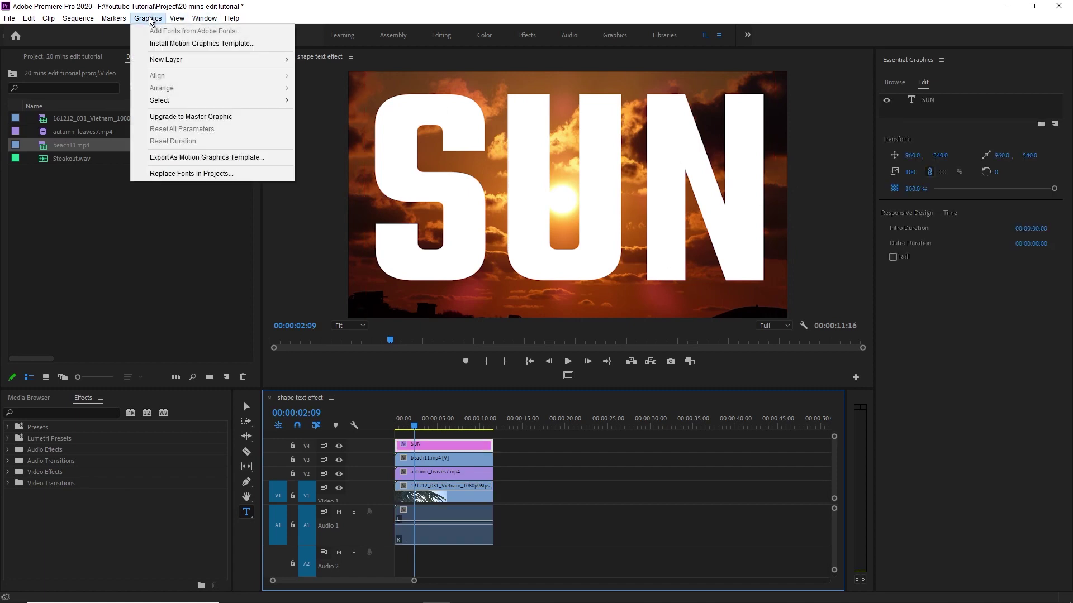
mouse_move(167, 59)
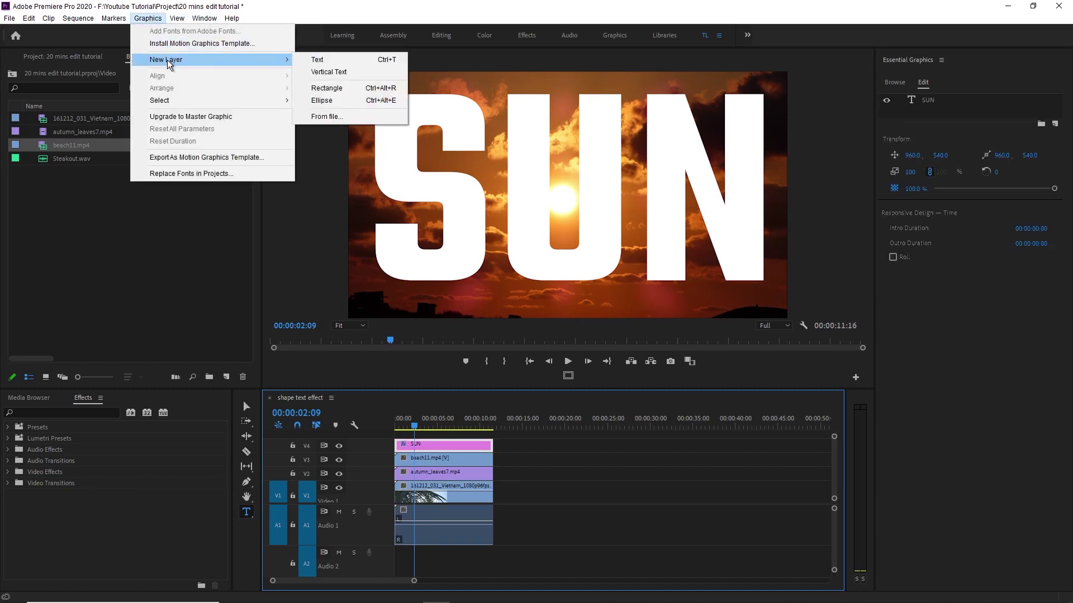
click(350, 88)
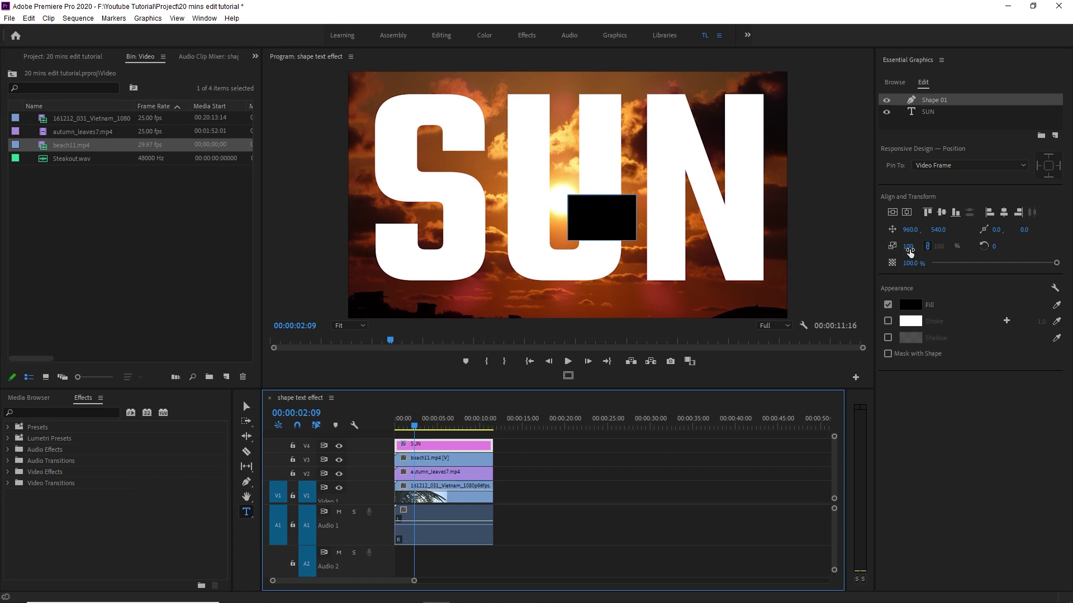
Scale the black rectangle to 683% and centre it both ways so it covers the whole frame
drag(909, 249, 912, 246)
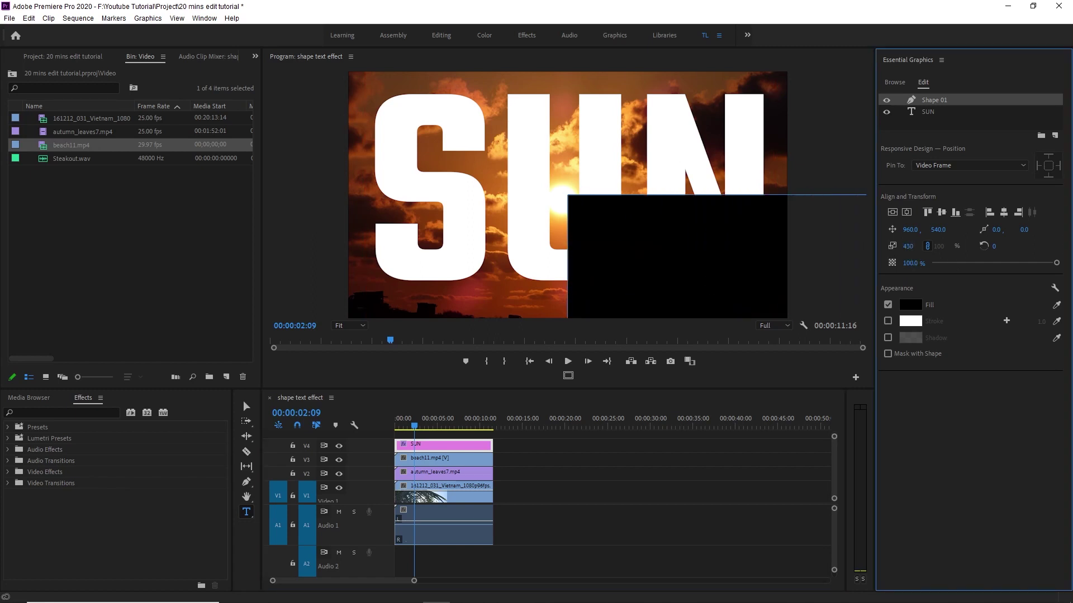
click(906, 212)
click(892, 212)
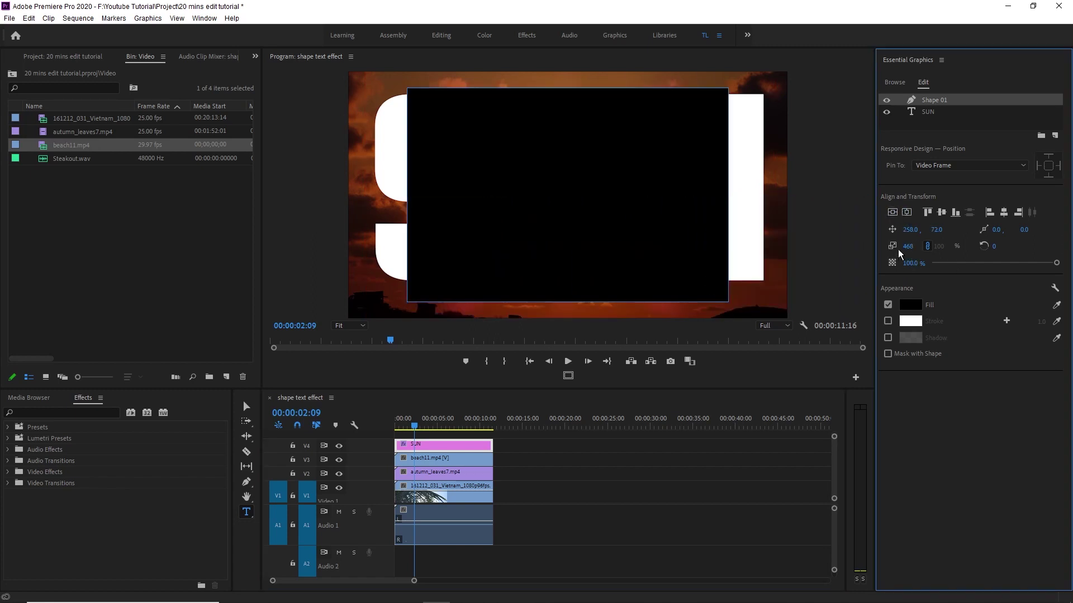
drag(906, 248, 911, 246)
click(904, 214)
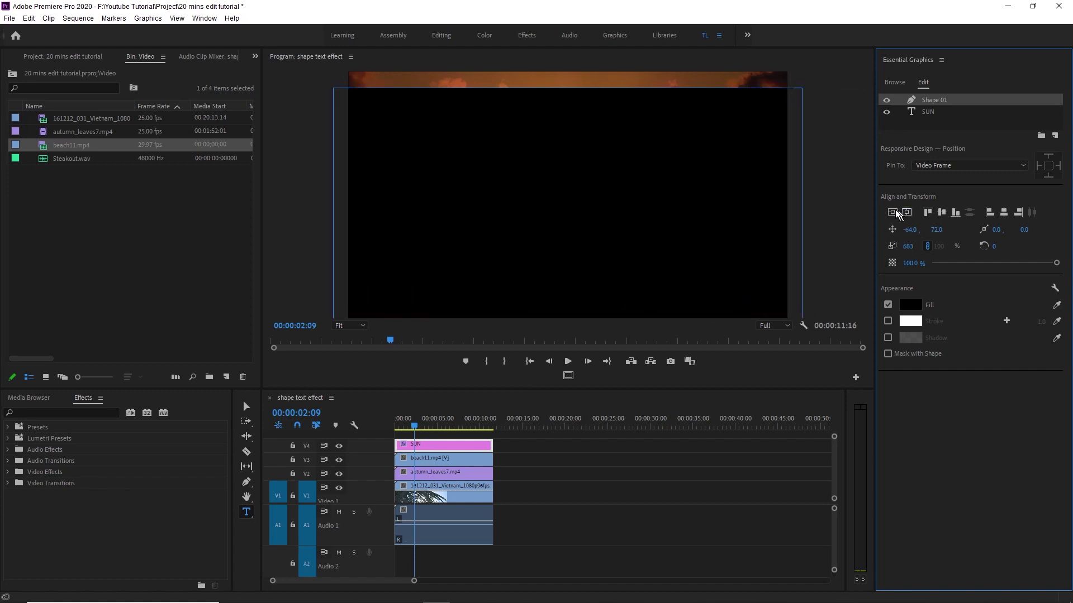
click(892, 212)
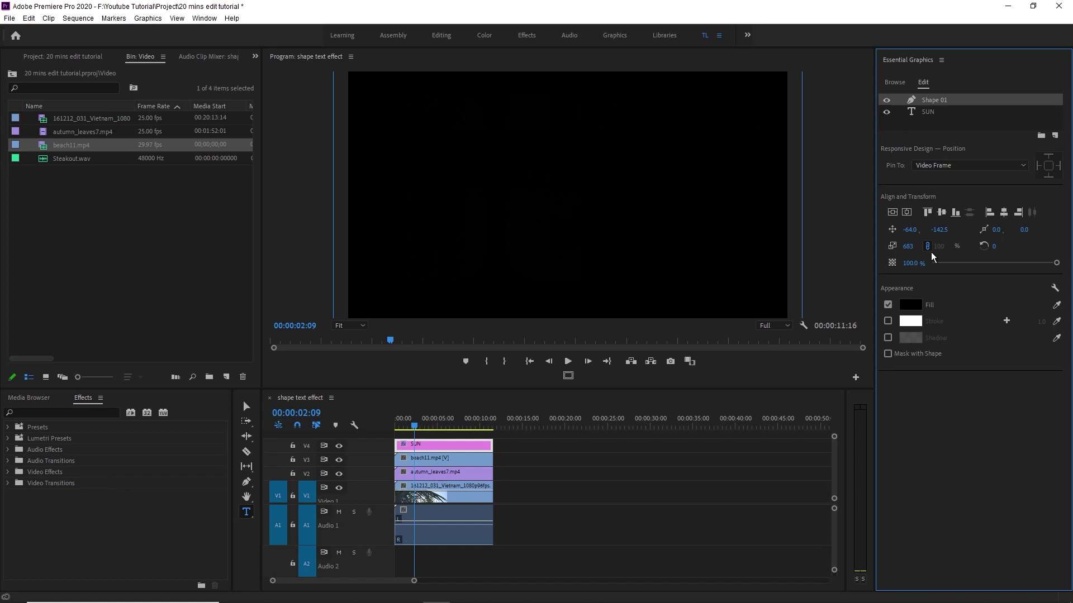
Move the SUN text layer above the rectangle in the graphic's layer order
click(931, 111)
click(931, 104)
click(930, 109)
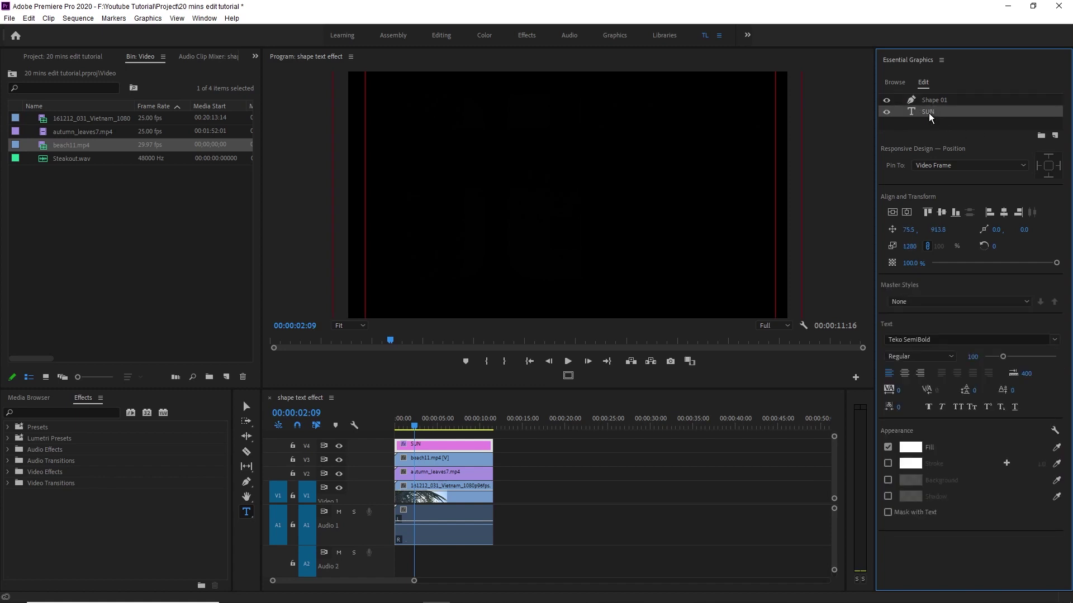
drag(930, 116, 928, 100)
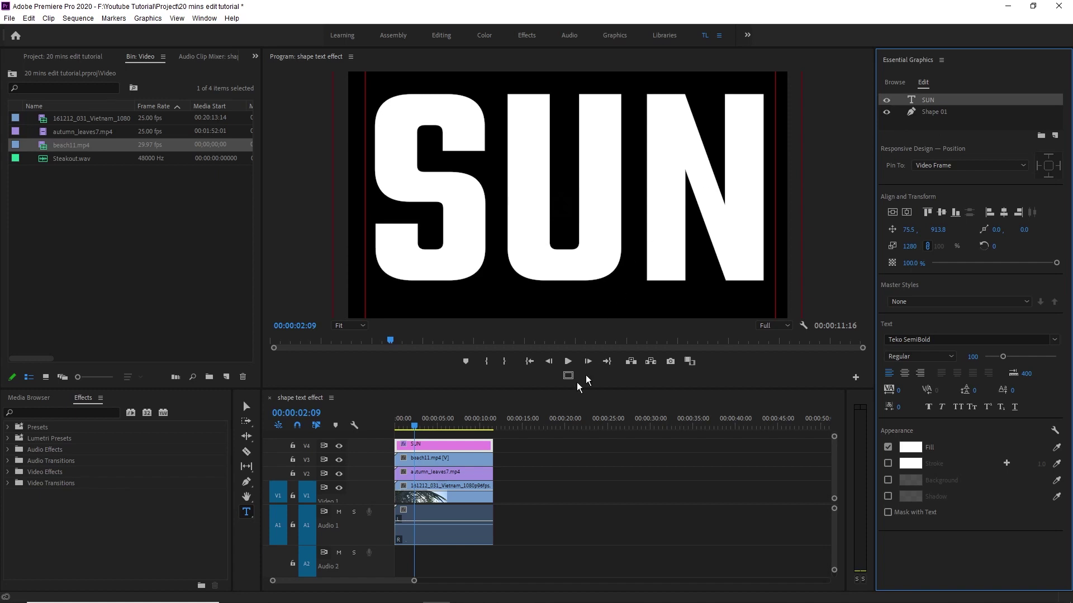
Set the blend mode of the SUN graphic clip on V4 to Multiply
click(449, 446)
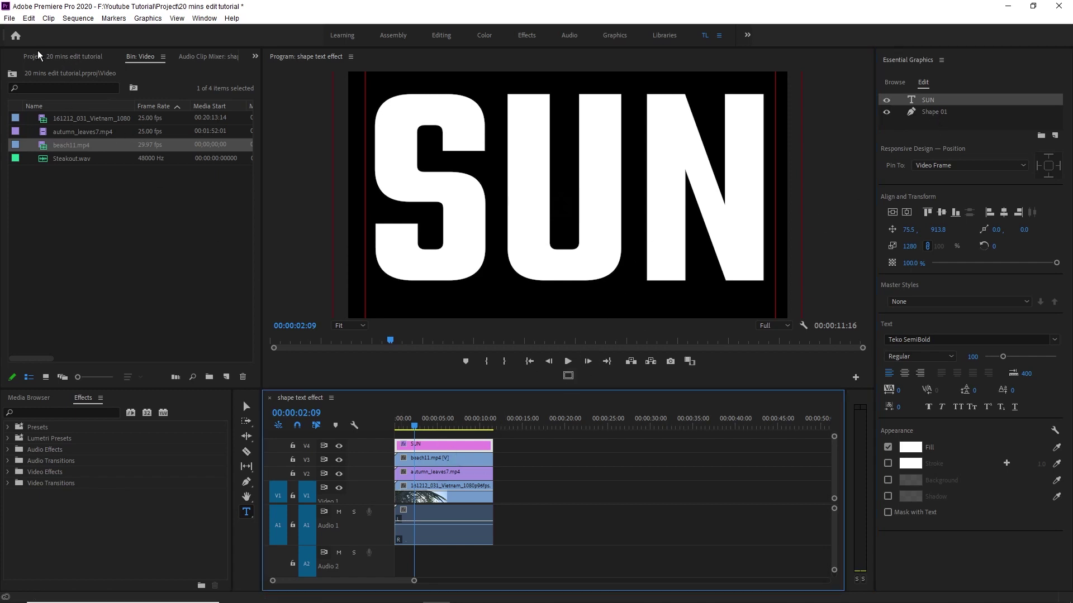
scroll(38, 61, up, 2)
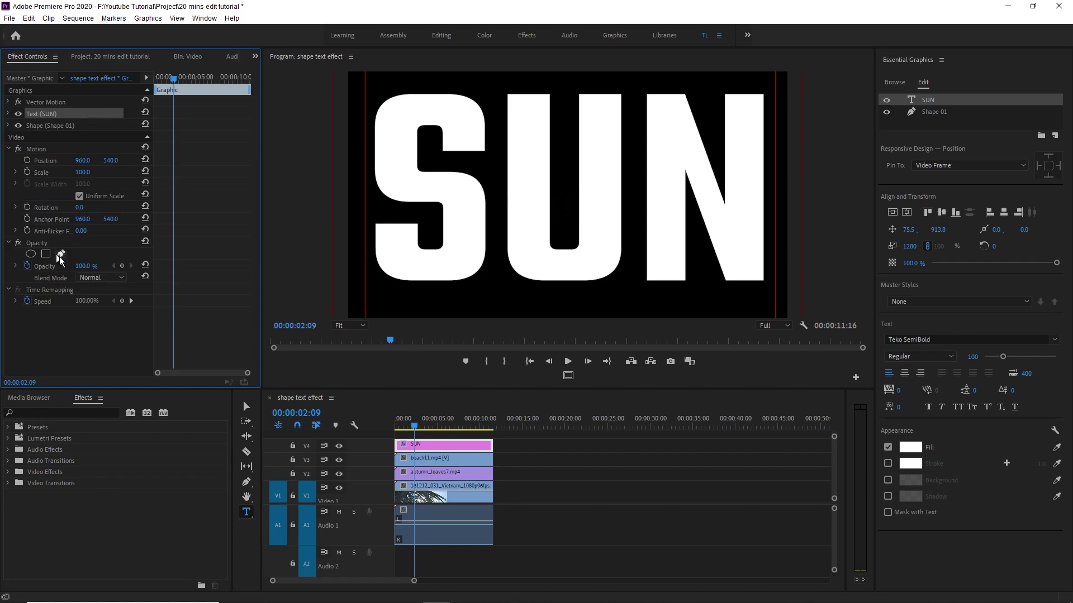
click(98, 277)
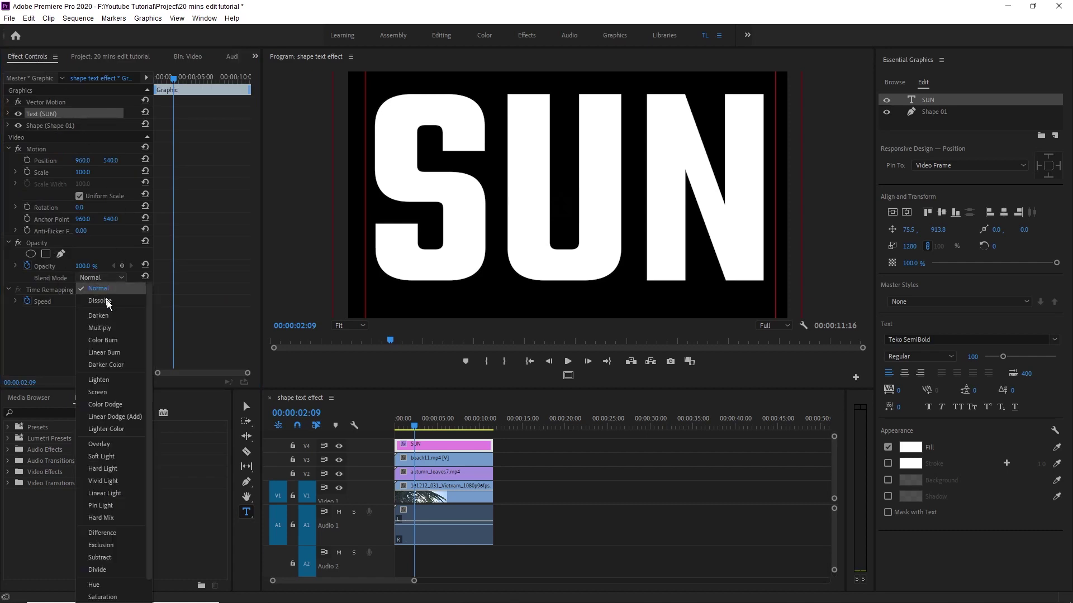
click(121, 332)
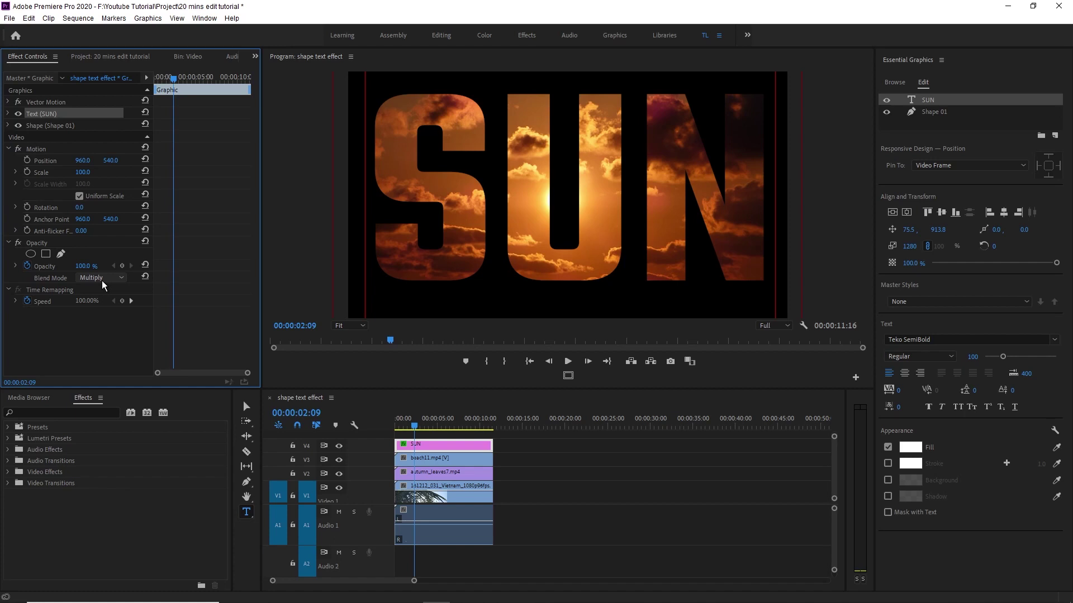
Scrub through the sequence and play it from near the start to preview the footage inside the SUN text
drag(417, 429, 453, 426)
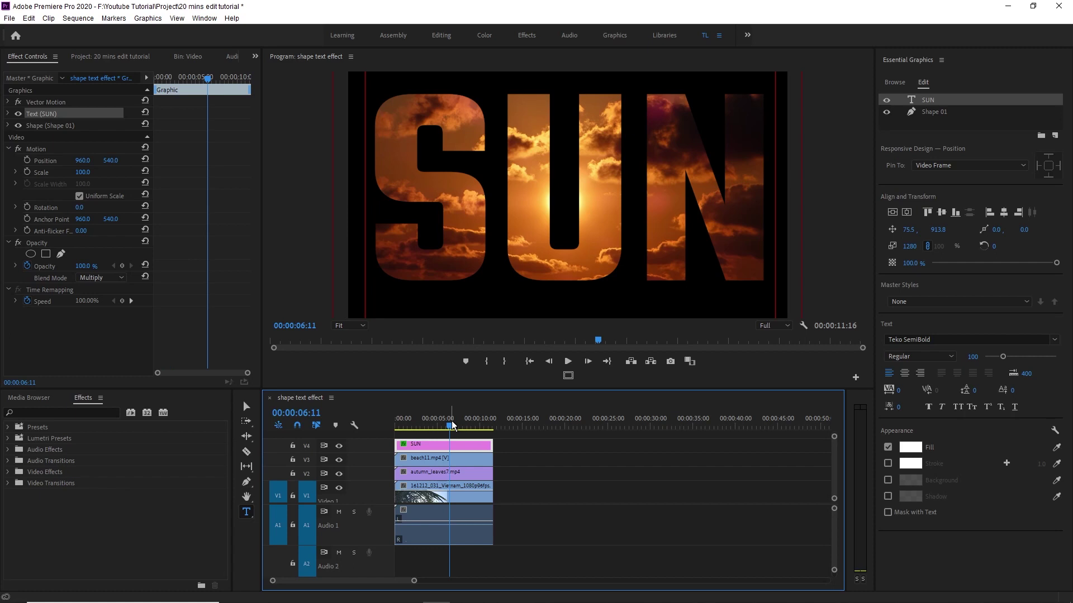
drag(453, 426, 400, 428)
key(space)
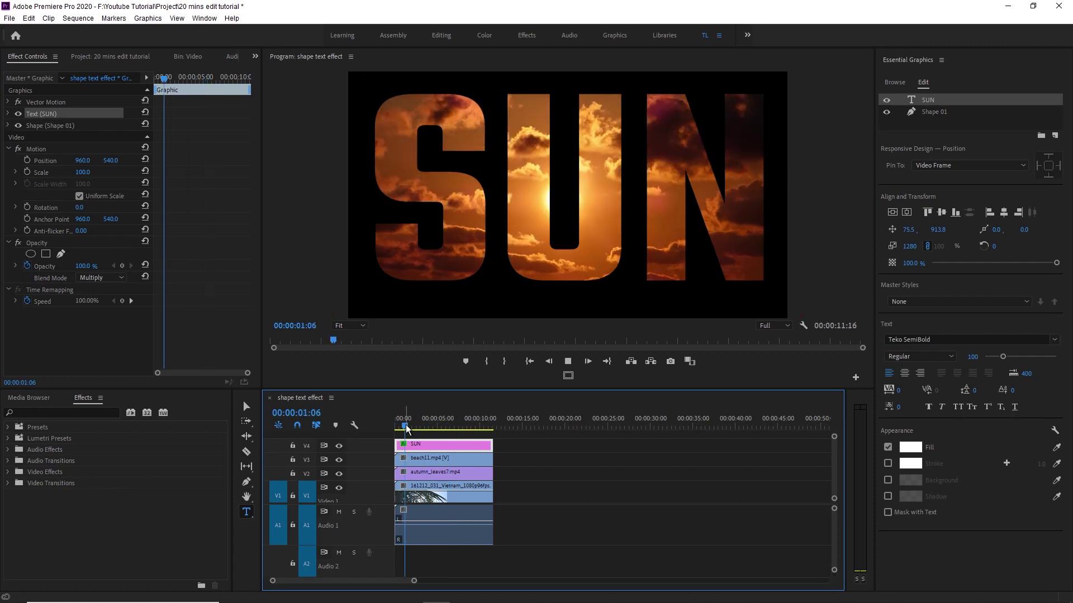
key(space)
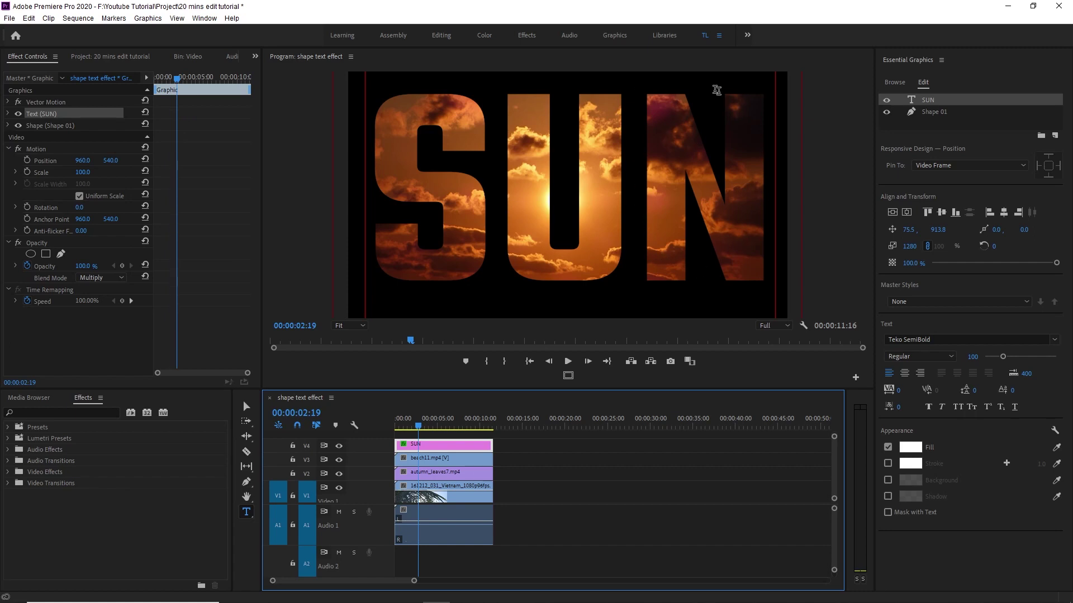
Scale the beach11.mp4 clip to 82 and position it at 460, 504 so the sun sits within the letter S
click(428, 461)
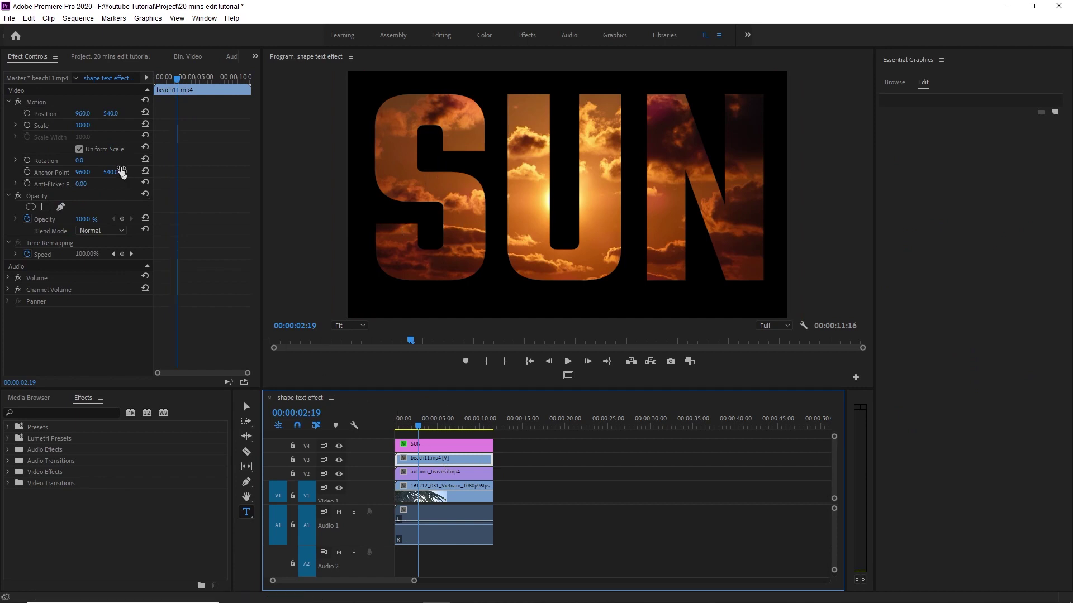
click(87, 127)
click(90, 123)
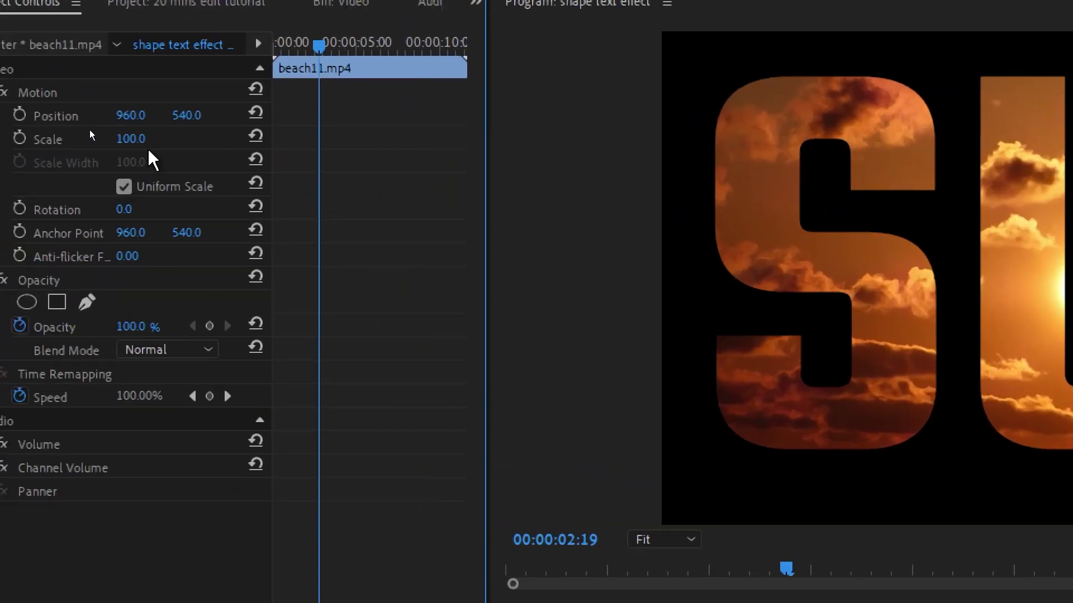
click(130, 138)
text(70)
key(Return)
drag(146, 139, 144, 137)
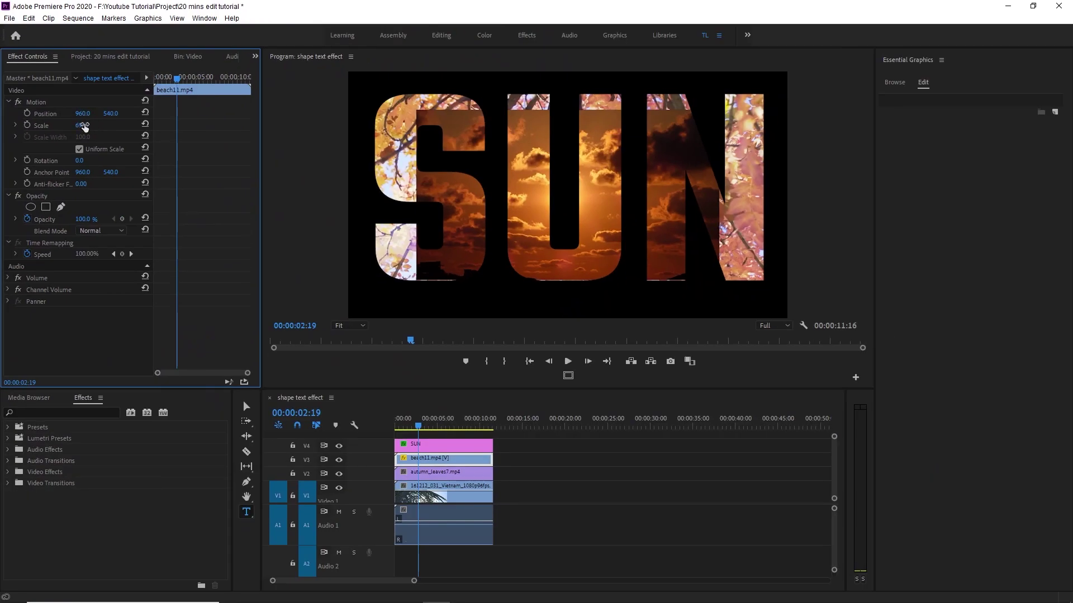
drag(81, 126, 56, 114)
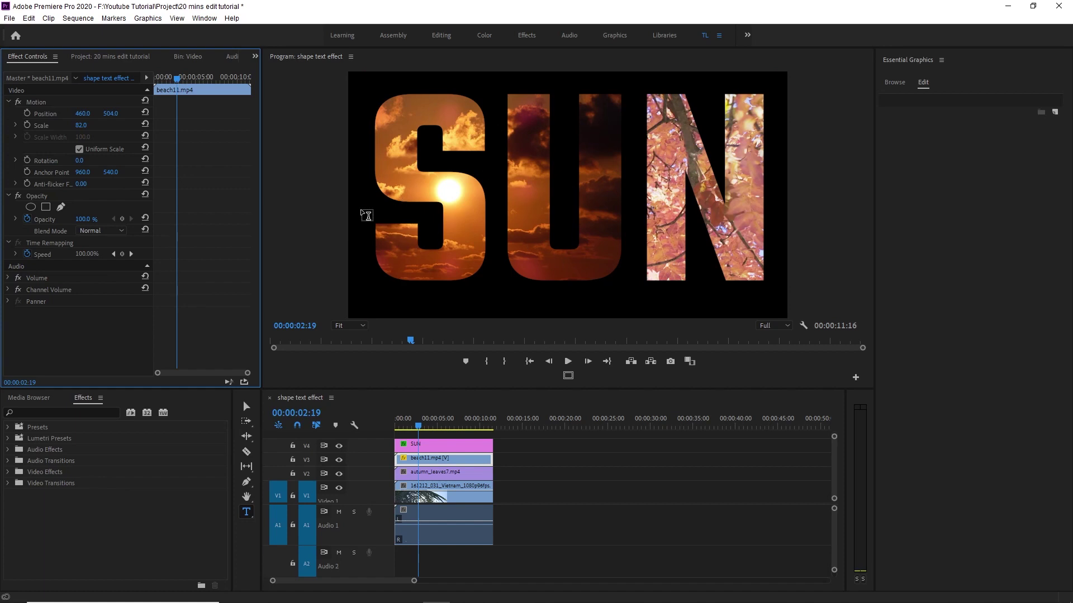
Draw a closed freeform opacity mask around the letter S on the beach11.mp4 clip
click(62, 207)
click(361, 88)
click(368, 295)
click(490, 297)
click(498, 243)
click(494, 87)
click(361, 88)
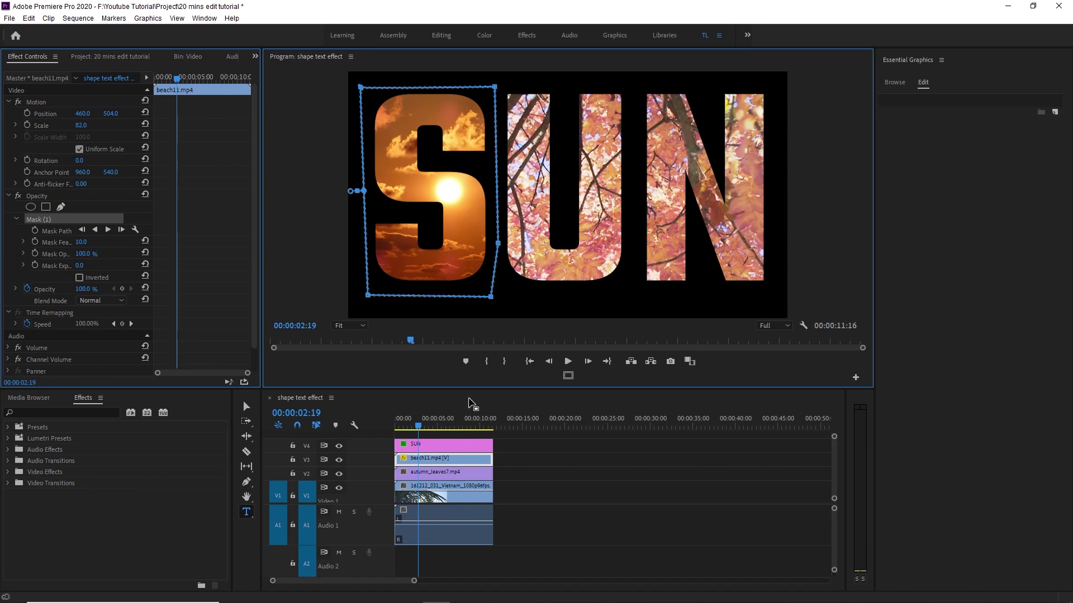
Scale the autumn_leaves7.mp4 clip to 86 and position it at 1073, 482 behind the letter U
click(517, 462)
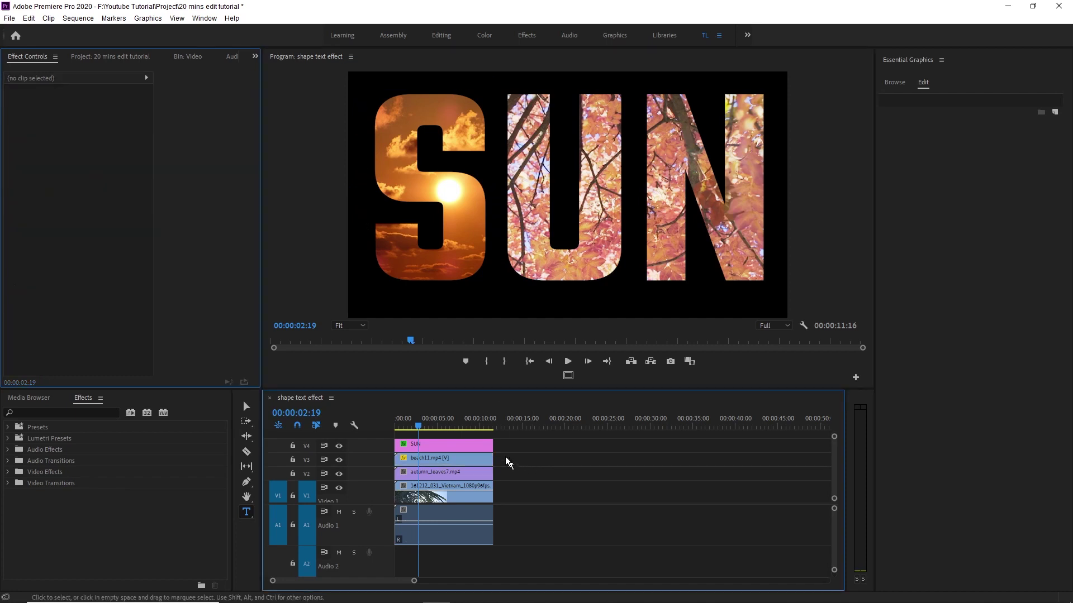
click(436, 463)
click(431, 474)
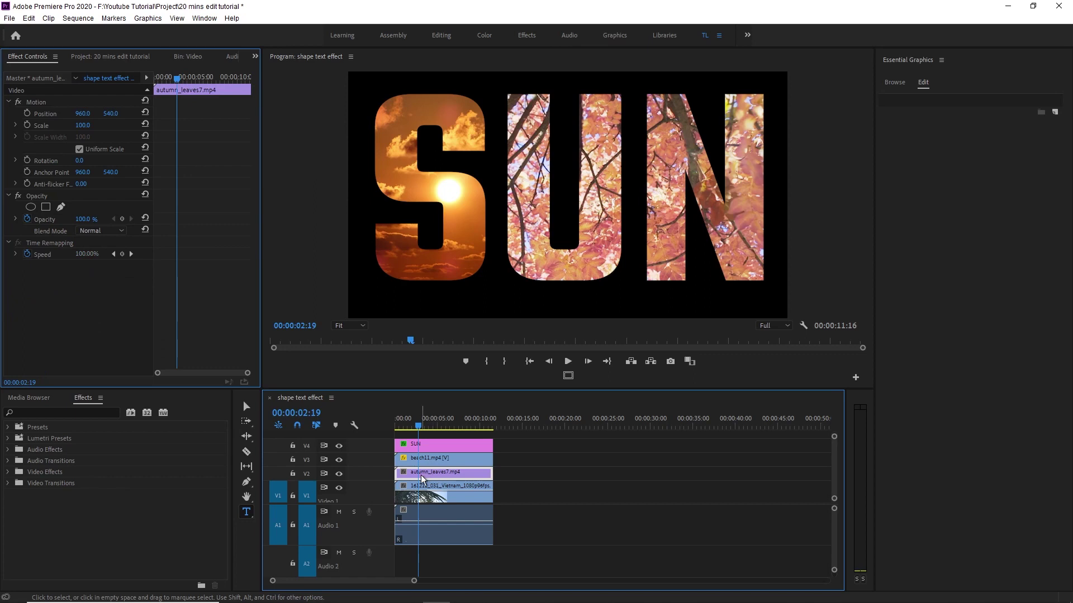
mouse_move(88, 126)
mouse_down()
mouse_move(67, 126)
mouse_move(109, 114)
mouse_move(71, 116)
mouse_move(85, 116)
mouse_up()
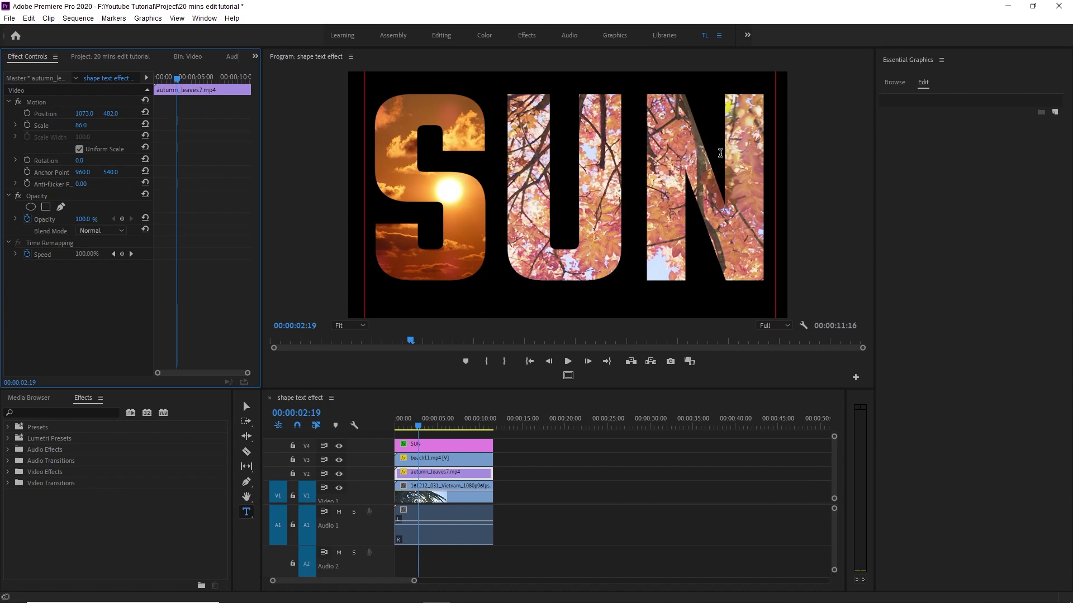
Draw a closed freeform opacity mask around the letter U on the autumn_leaves7.mp4 clip
click(59, 208)
click(494, 86)
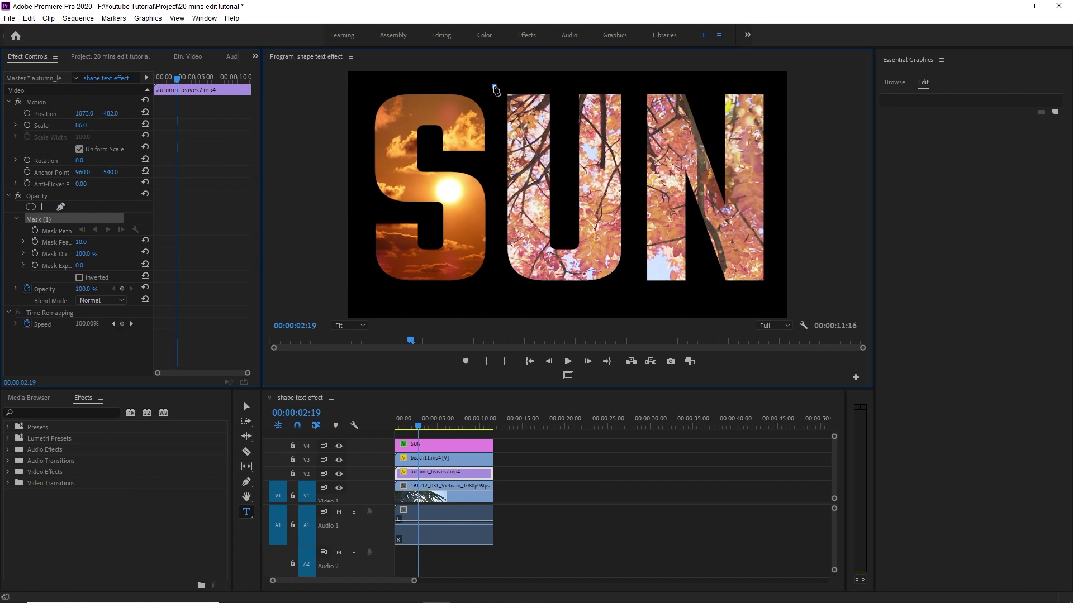
click(497, 272)
click(529, 297)
click(630, 297)
click(636, 79)
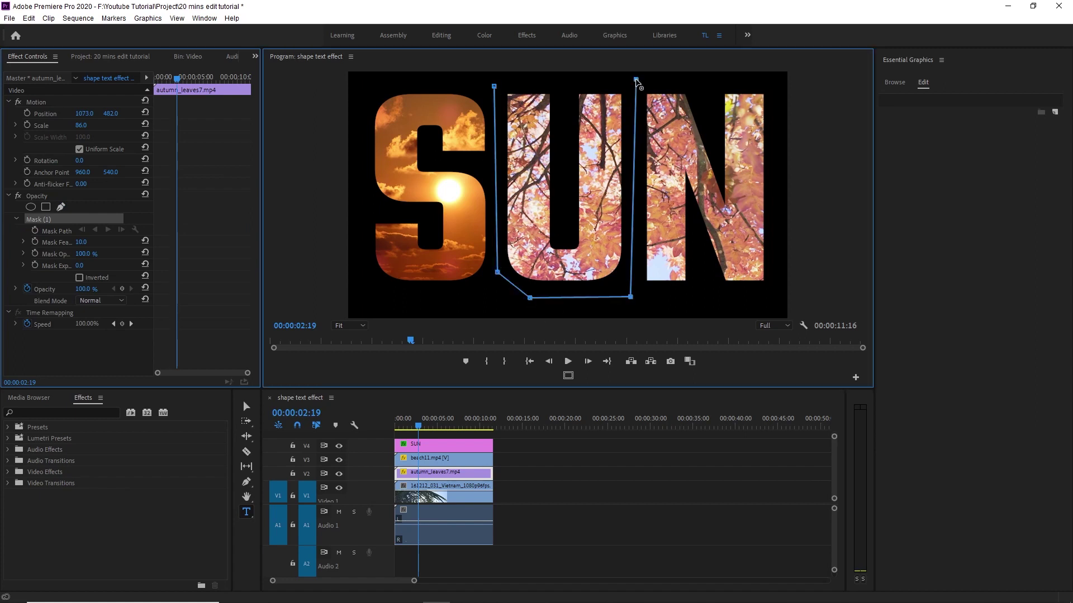
click(494, 86)
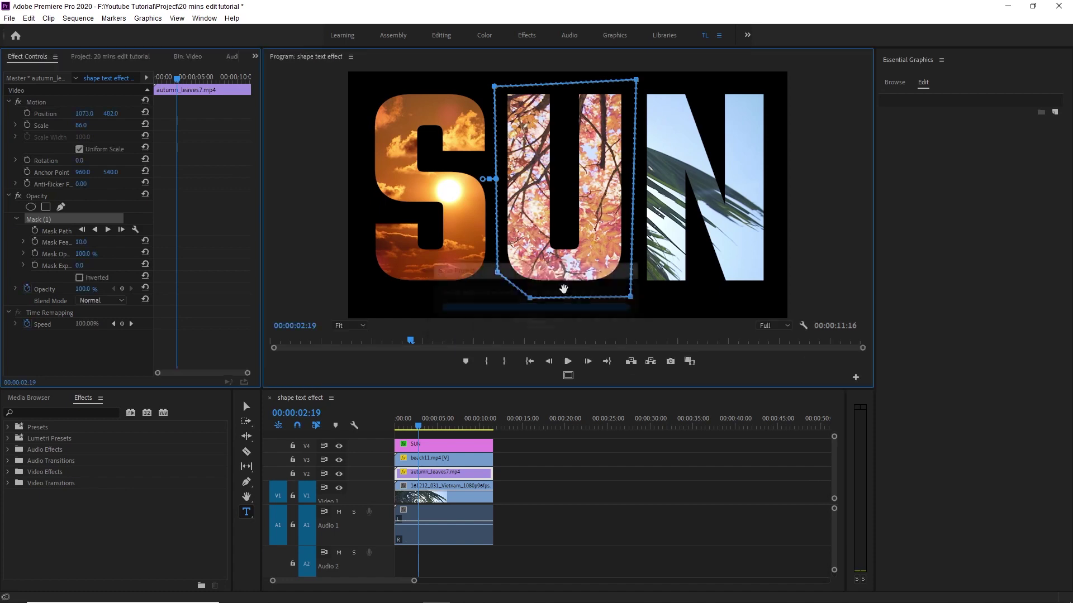
Scale the Vietnam palm clip on V1 to 84 and position it at 1476, 497 behind the letter N
click(442, 494)
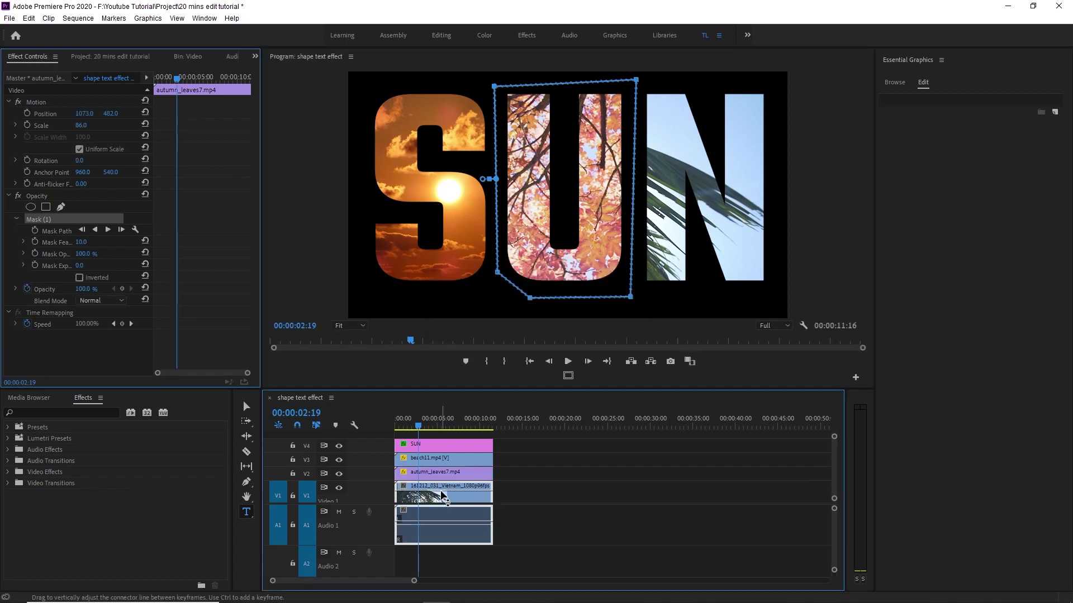
click(83, 125)
text(73)
key(Return)
click(84, 113)
text(1346)
key(Return)
mouse_move(115, 119)
mouse_down()
mouse_move(82, 116)
mouse_move(96, 115)
mouse_up()
click(607, 519)
Scrub through the first seconds of the sequence to check the three clips inside the letters
mouse_move(418, 421)
mouse_down()
mouse_move(401, 421)
mouse_move(412, 422)
mouse_up()
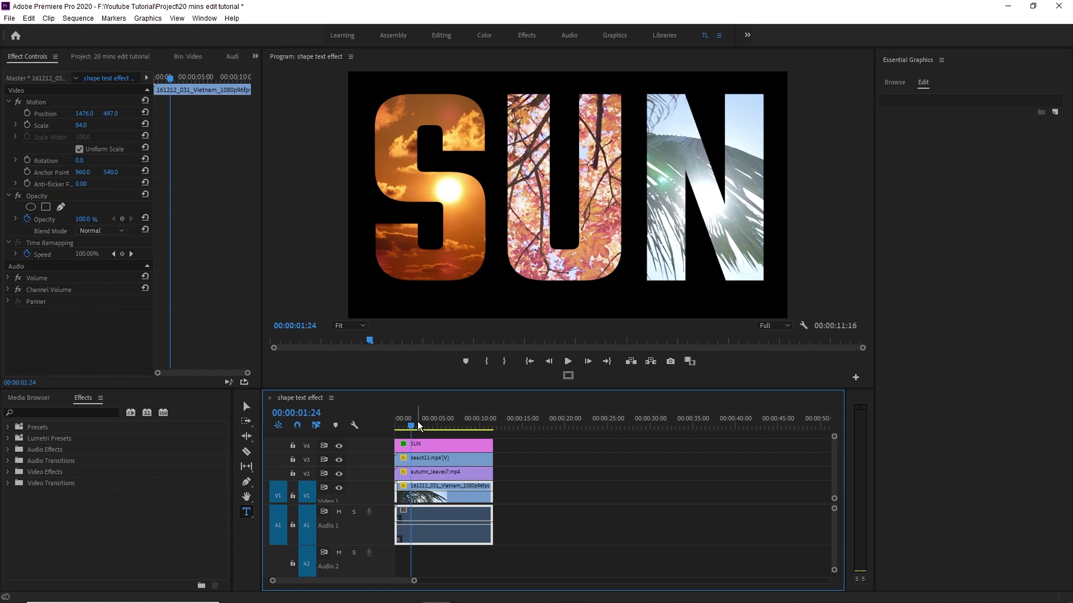
mouse_move(418, 425)
mouse_down()
mouse_move(430, 423)
mouse_move(401, 427)
mouse_up()
key(minus)
key(minus)
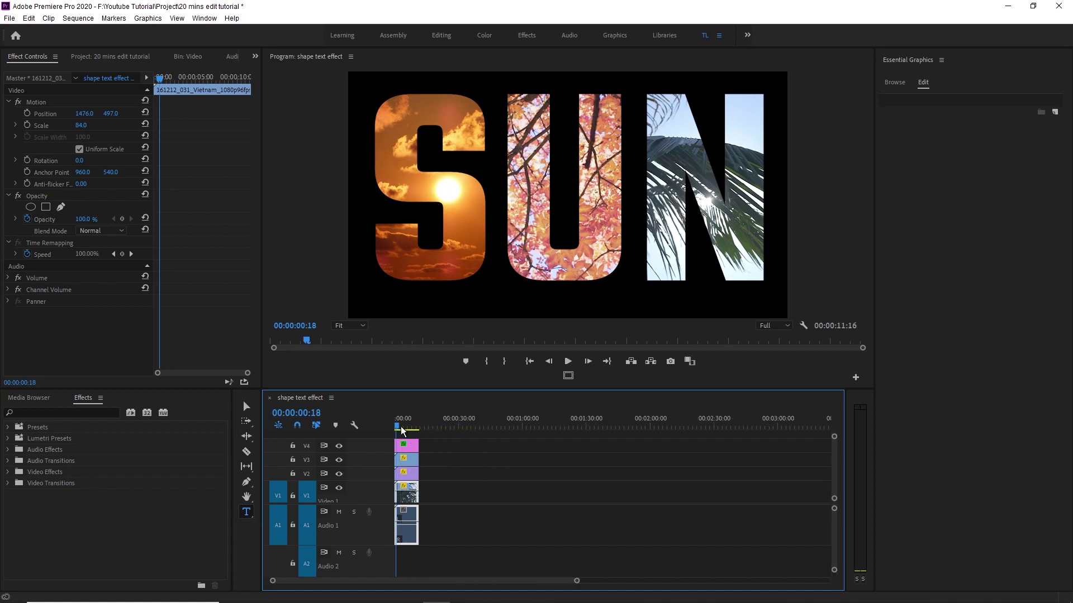
key(equal)
key(equal)
drag(434, 428, 448, 428)
key(Left)
click(460, 424)
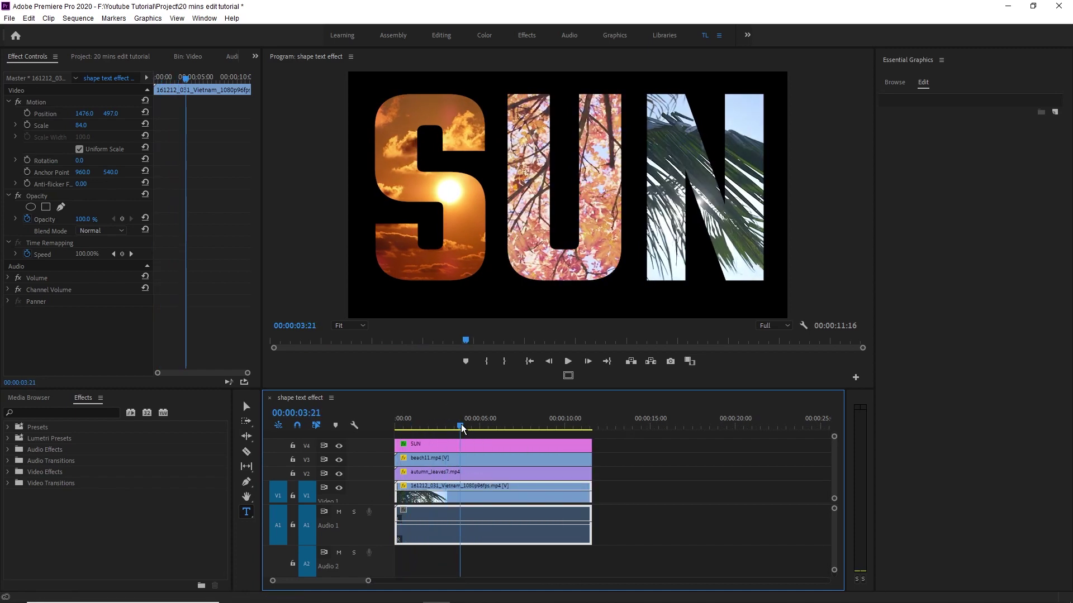
key(minus)
key(minus)
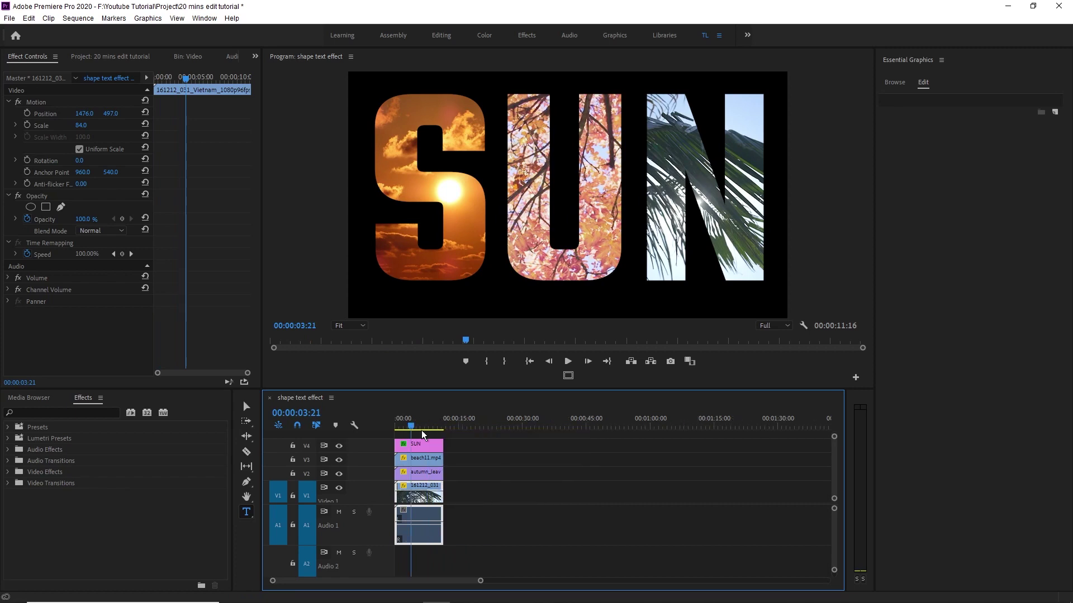
Return the playhead to 00:00:00:00 and place Steakout.wav on audio track A2 at the start of the sequence
drag(409, 427, 390, 424)
key(equal)
key(equal)
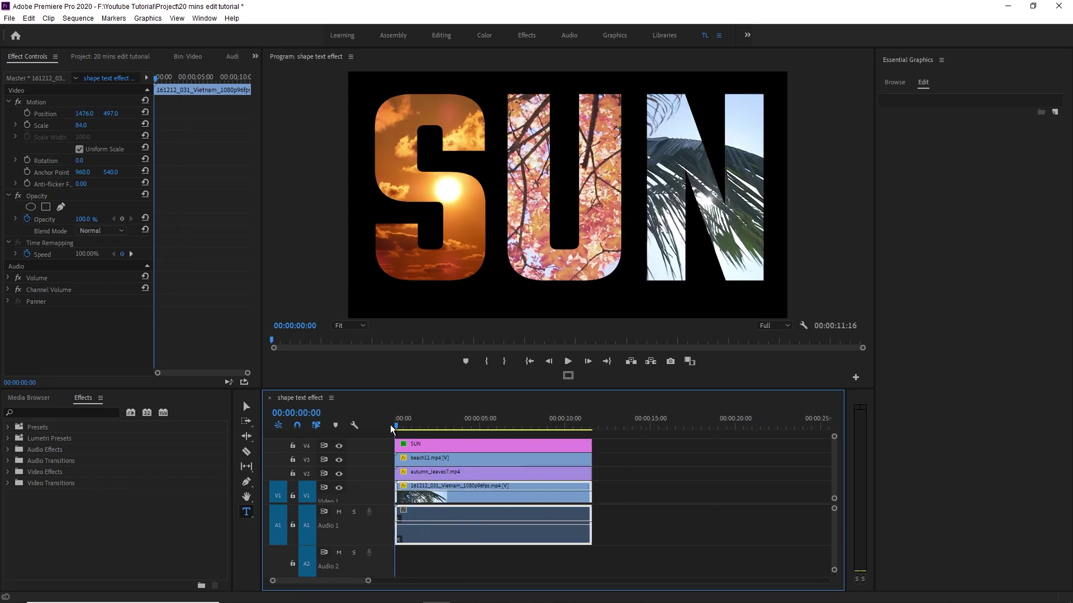
click(108, 57)
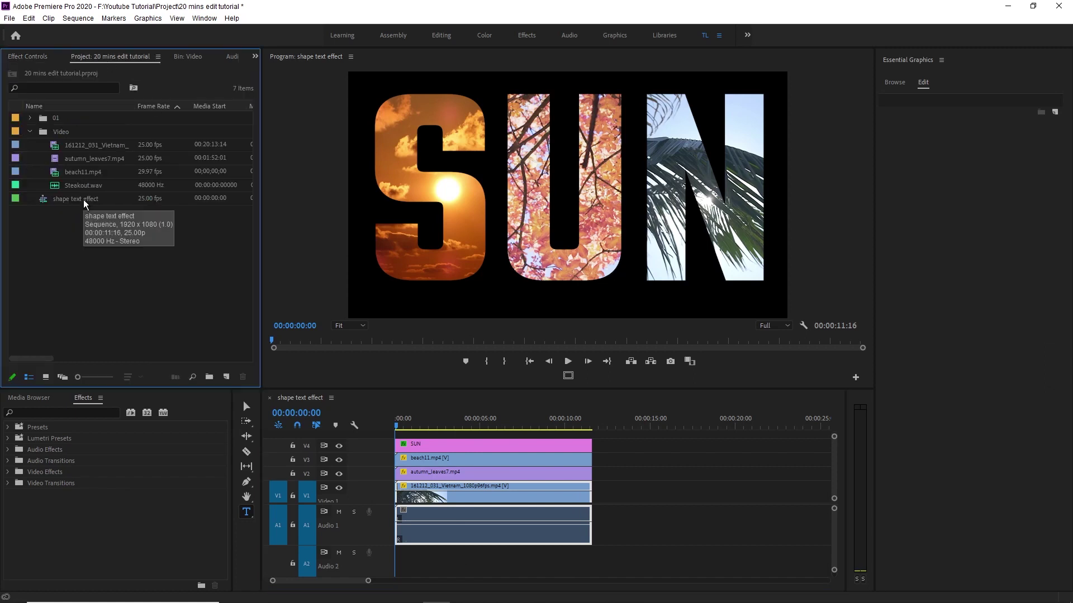
drag(85, 189, 378, 563)
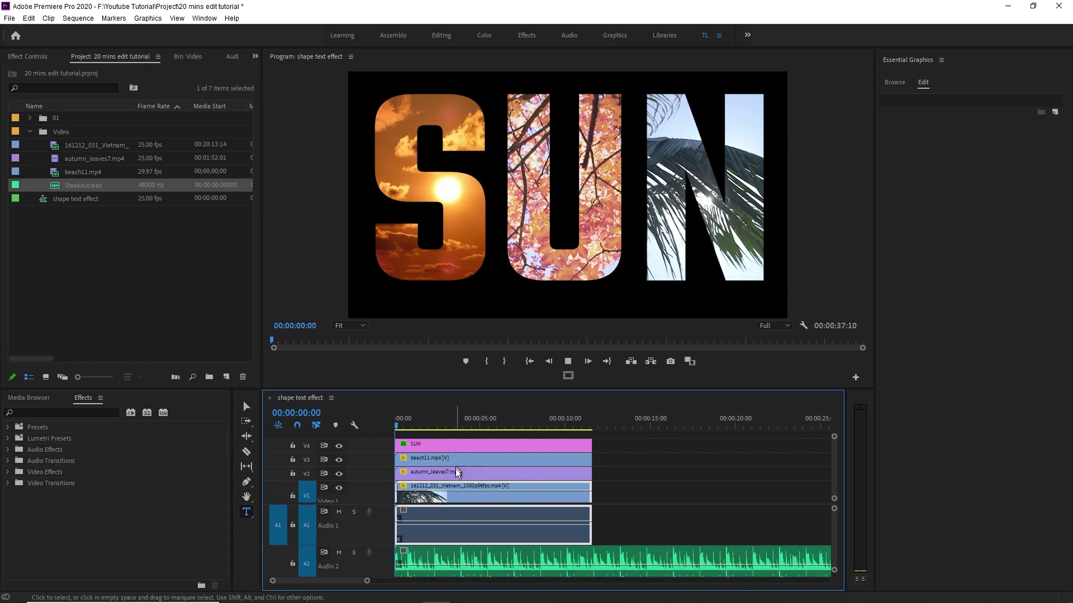
Play the sequence with the music from the beginning, then return the playhead to 00:00:00:00
key(space)
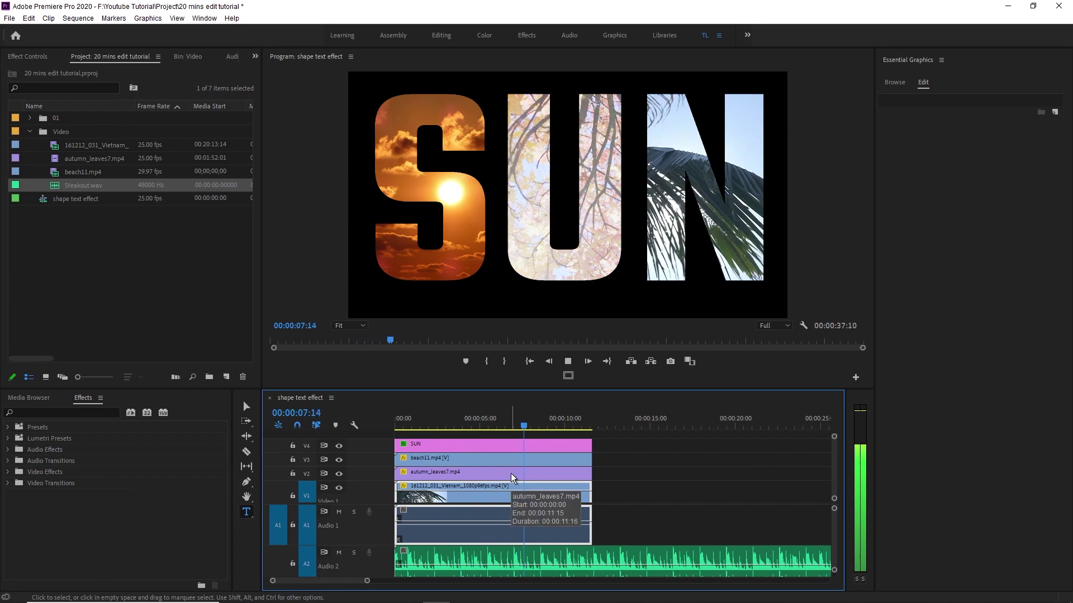
key(space)
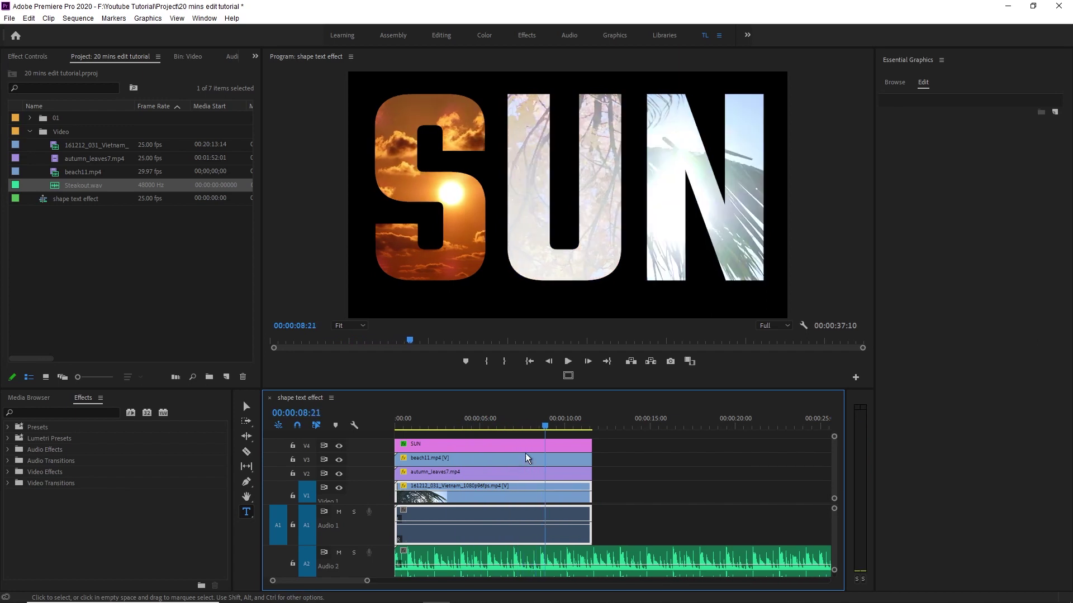
click(452, 424)
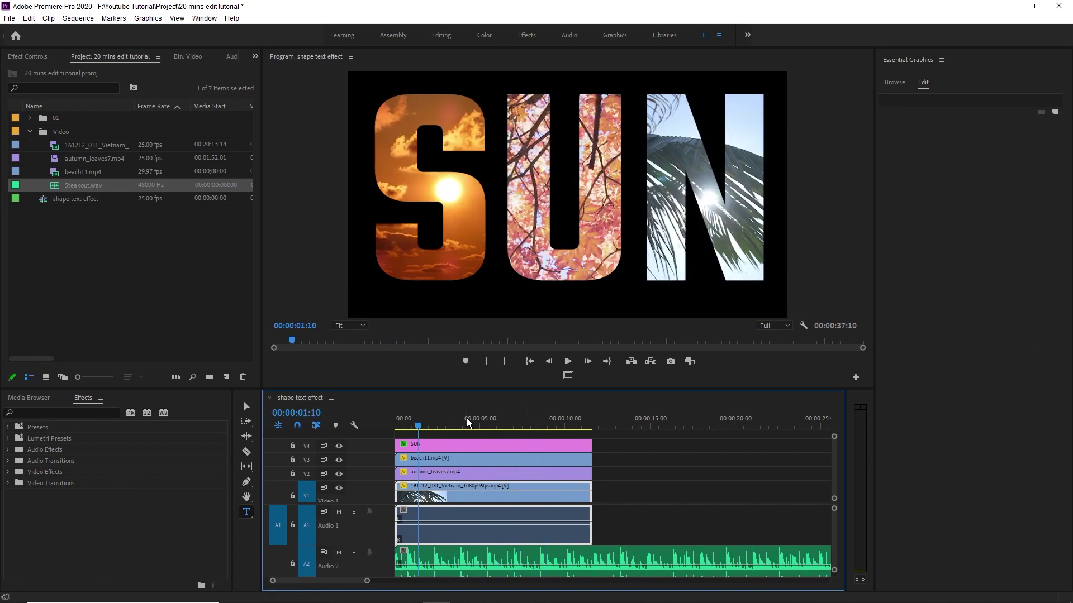
click(399, 423)
key(=)
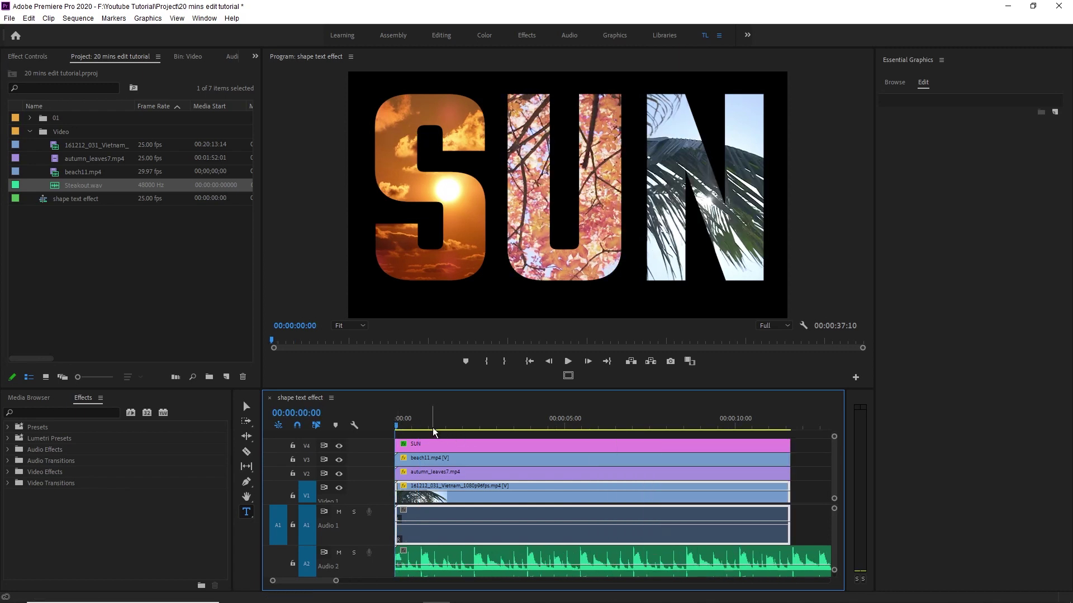
key(minus)
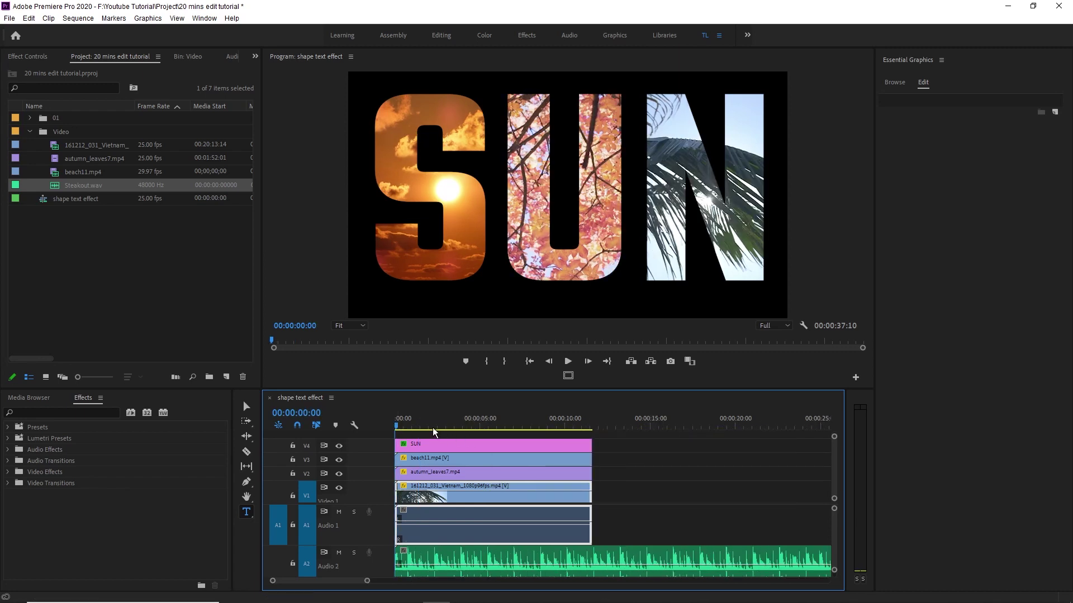
Enable Source Text keyframing for the SUN graphic on V4 and place its first keyframe at 00:00:00:00
click(420, 447)
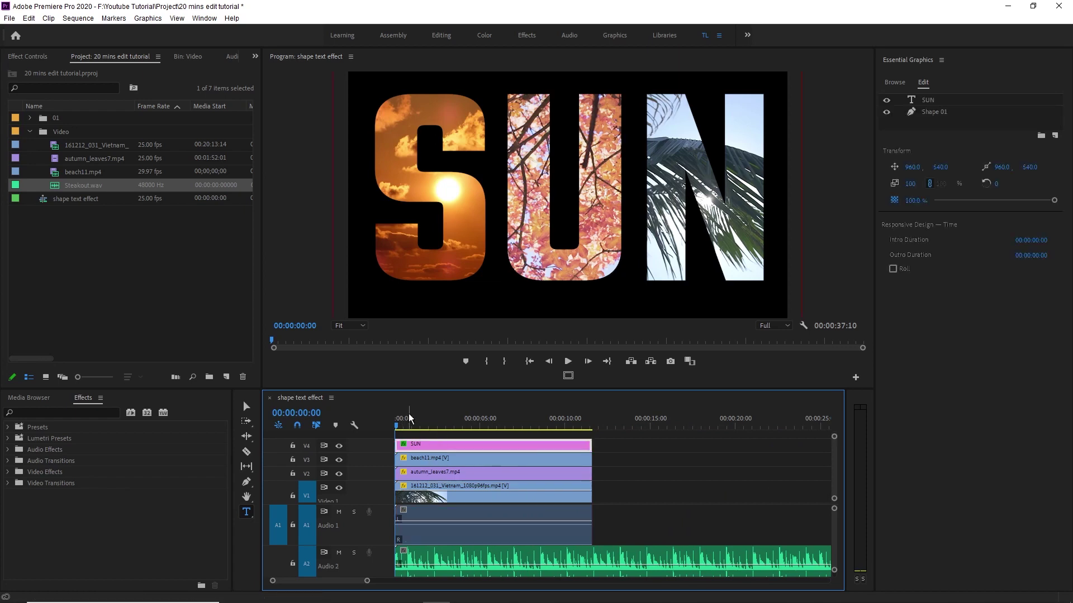
drag(403, 428, 409, 430)
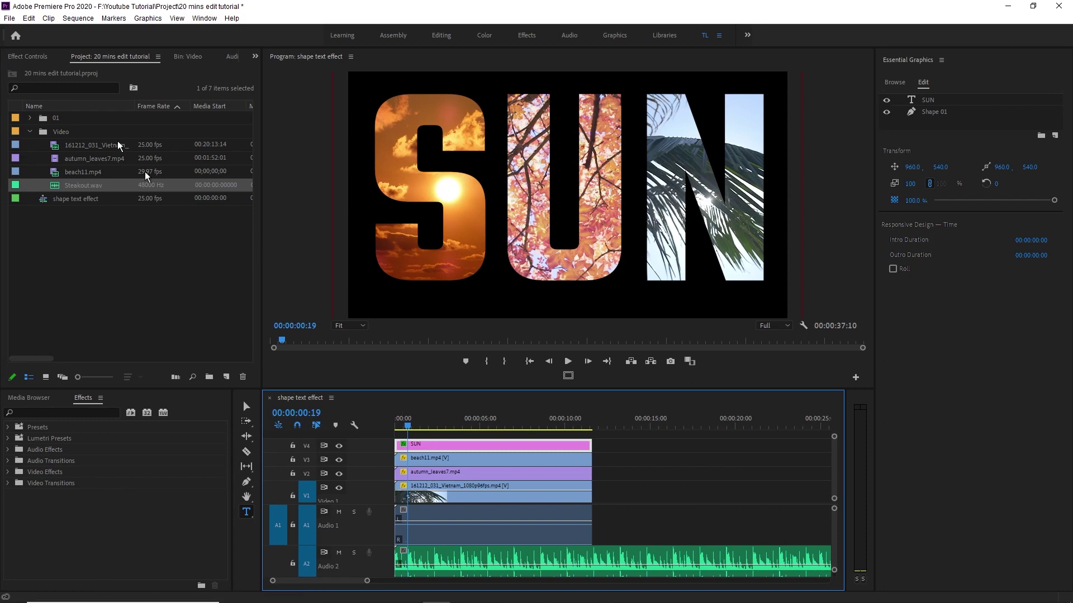
click(27, 57)
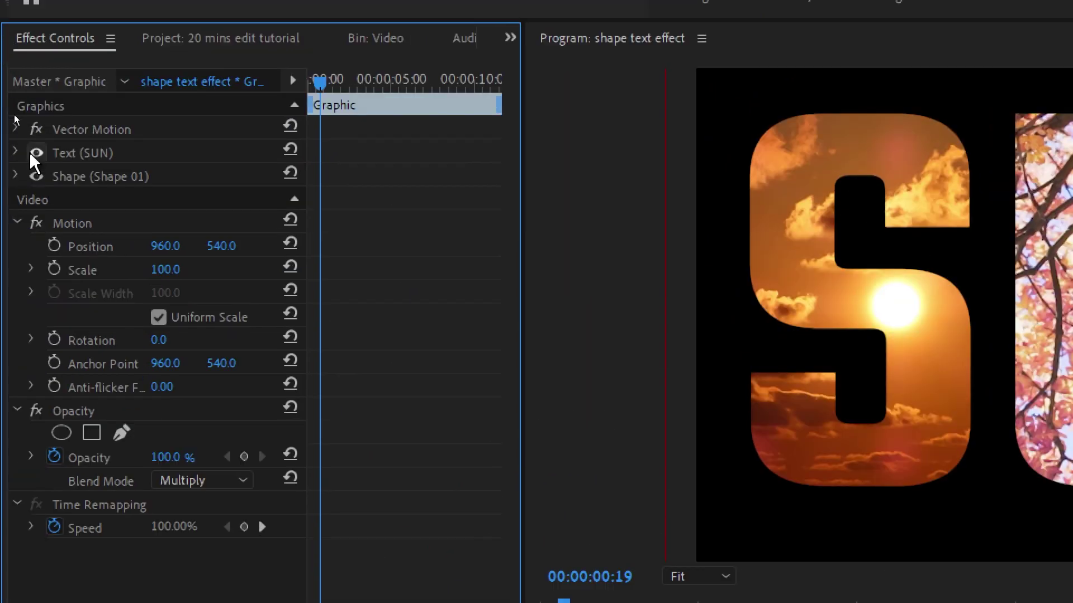
click(15, 152)
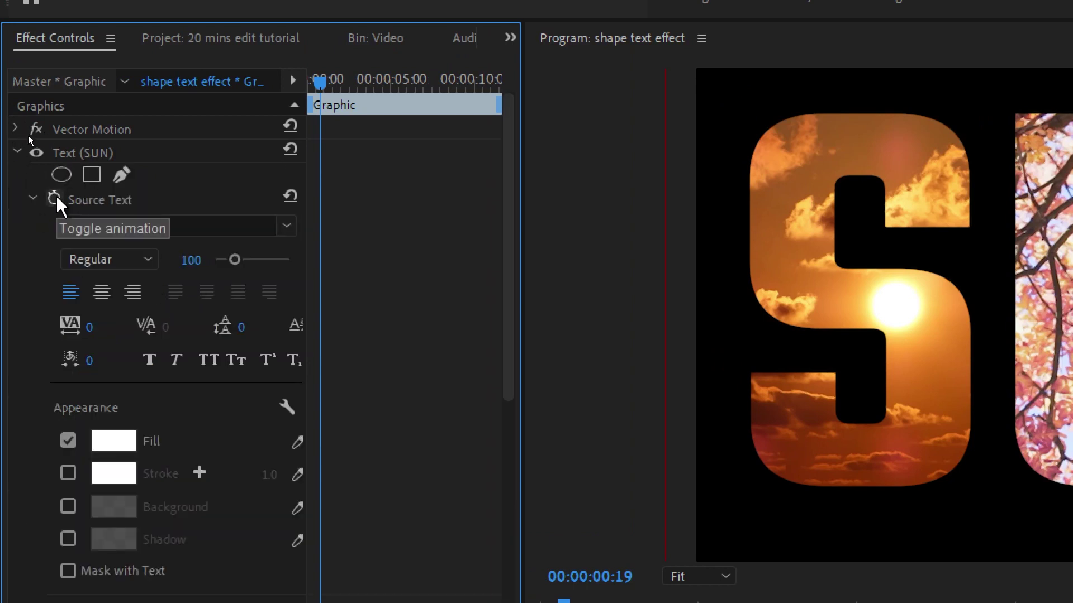
click(56, 195)
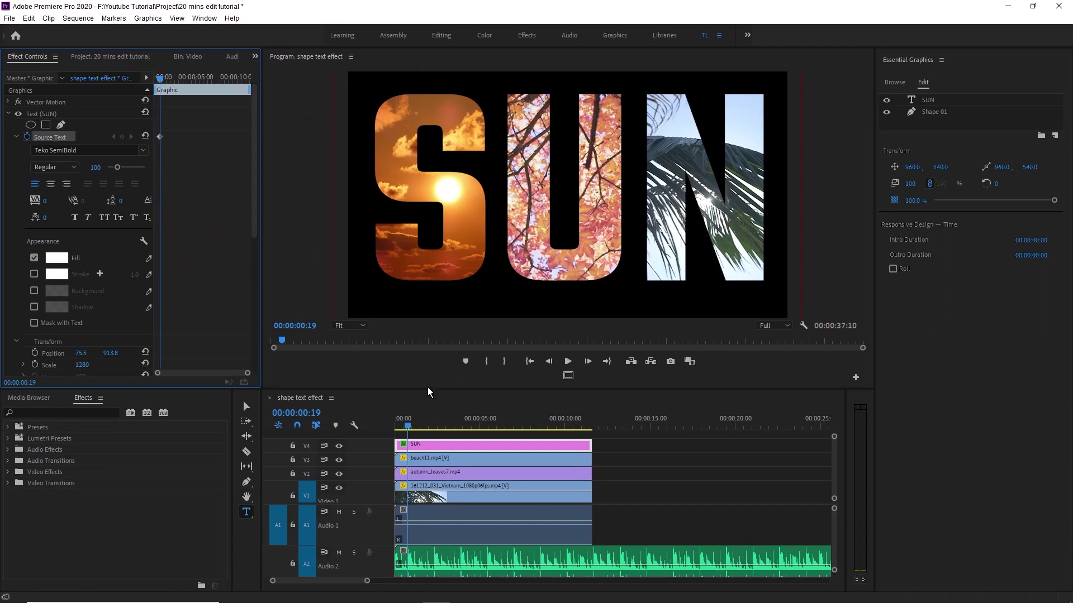
drag(405, 430, 388, 432)
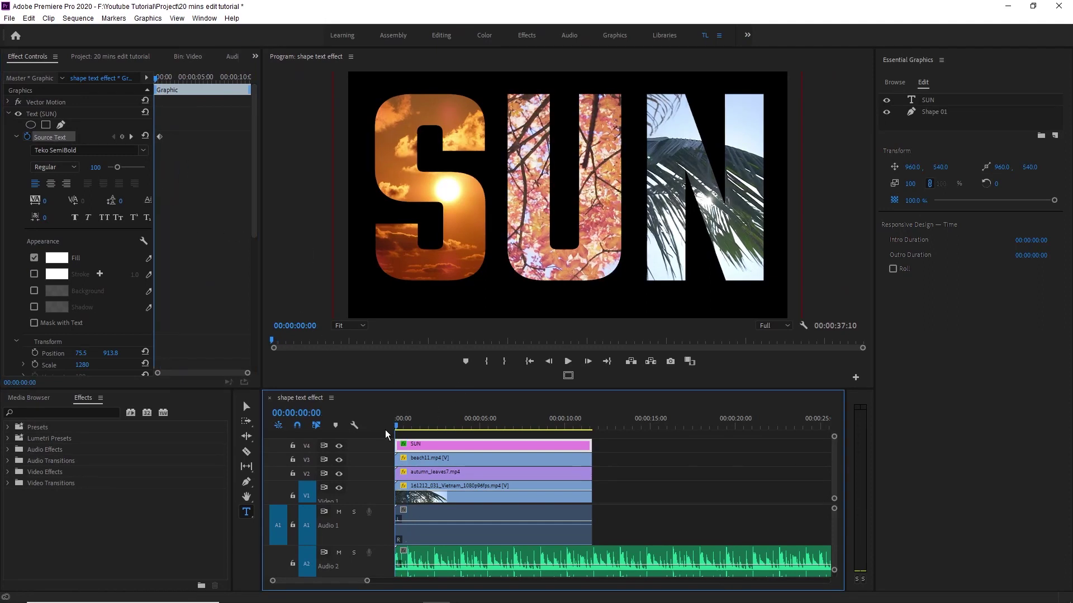
click(154, 136)
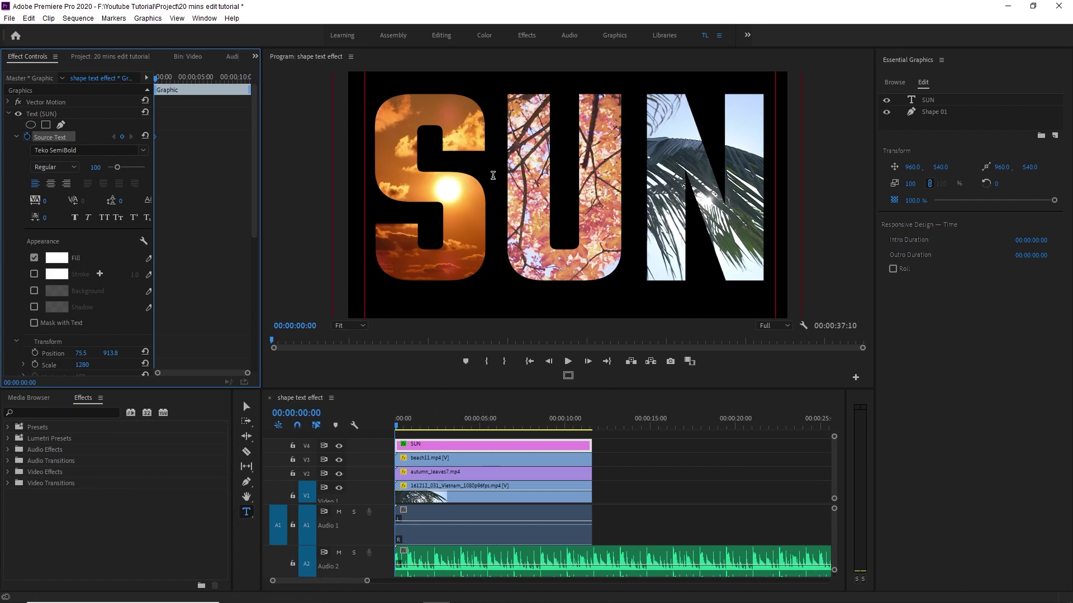
Delete the letters U and N from the text at 00:00:00:00, leaving only S
click(512, 163)
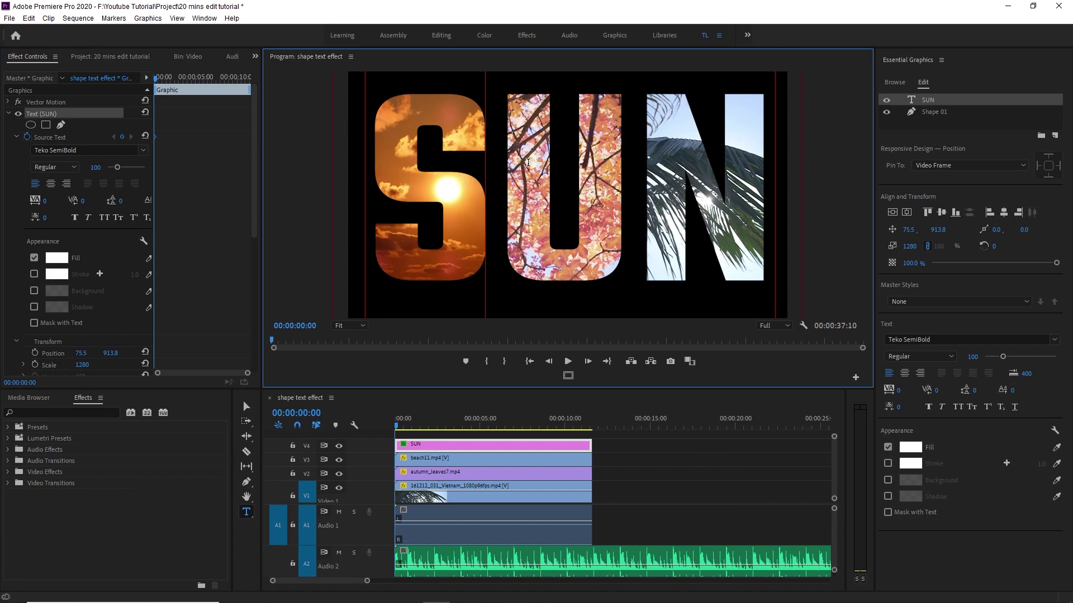
key(Delete)
key(Delete)
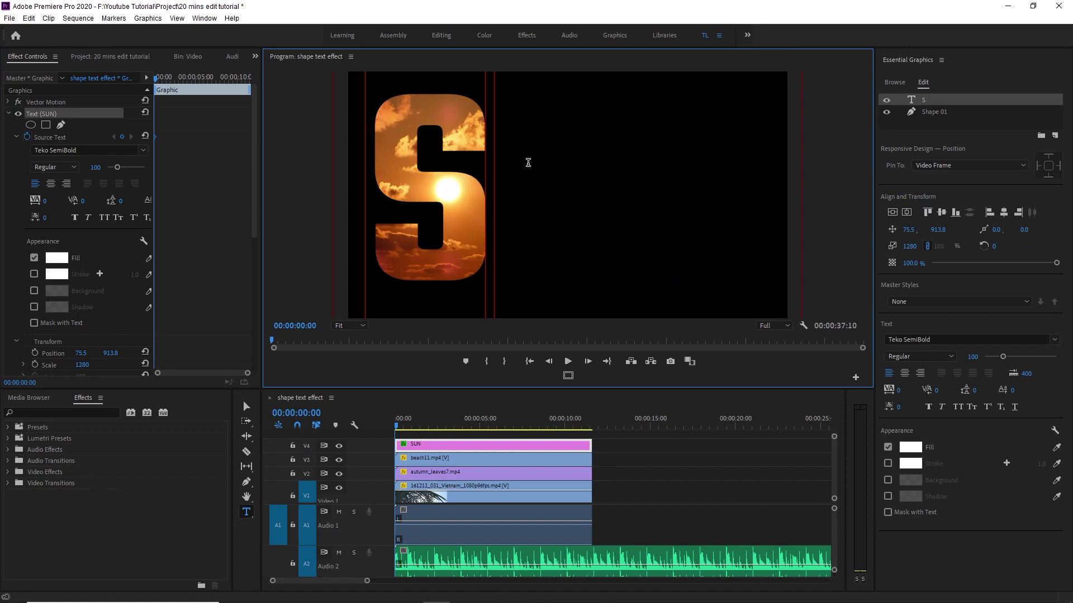
Play the music from the start up to 00:00:02:20 and add the letter U after S there
click(401, 428)
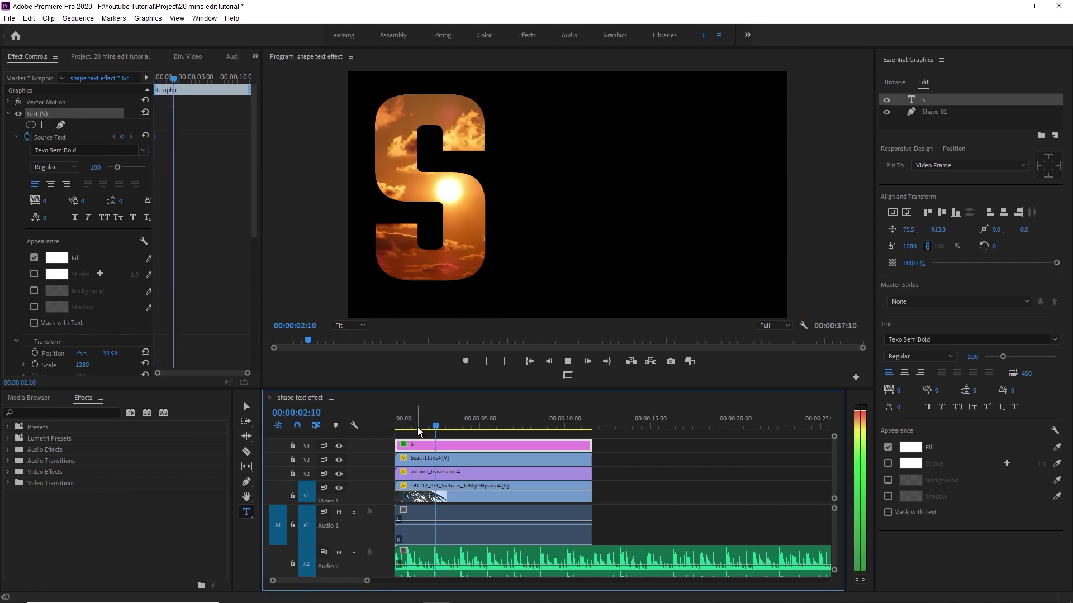
drag(400, 428, 381, 420)
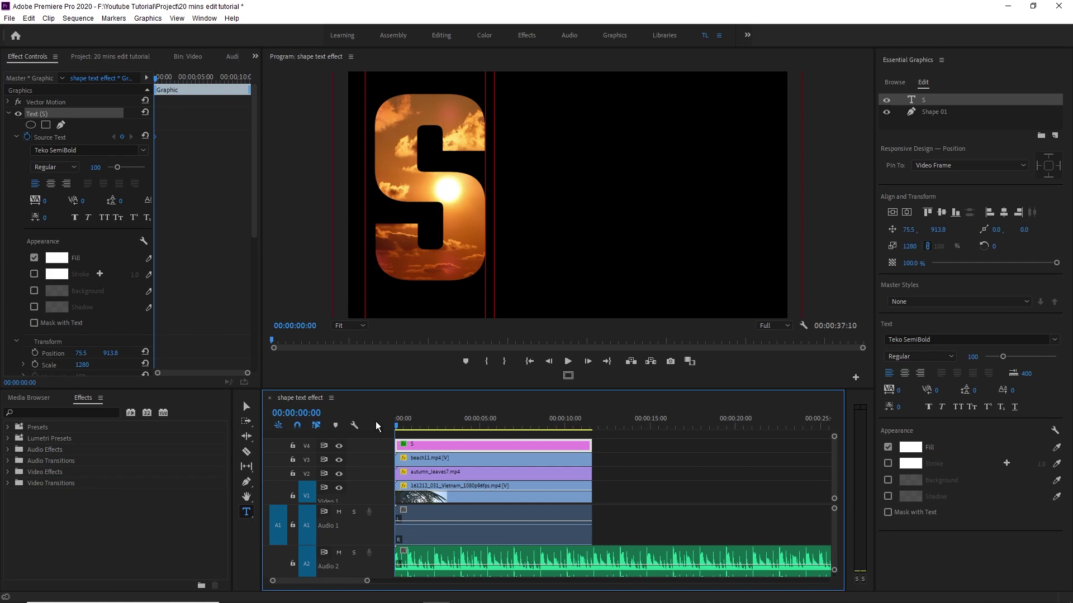
key(space)
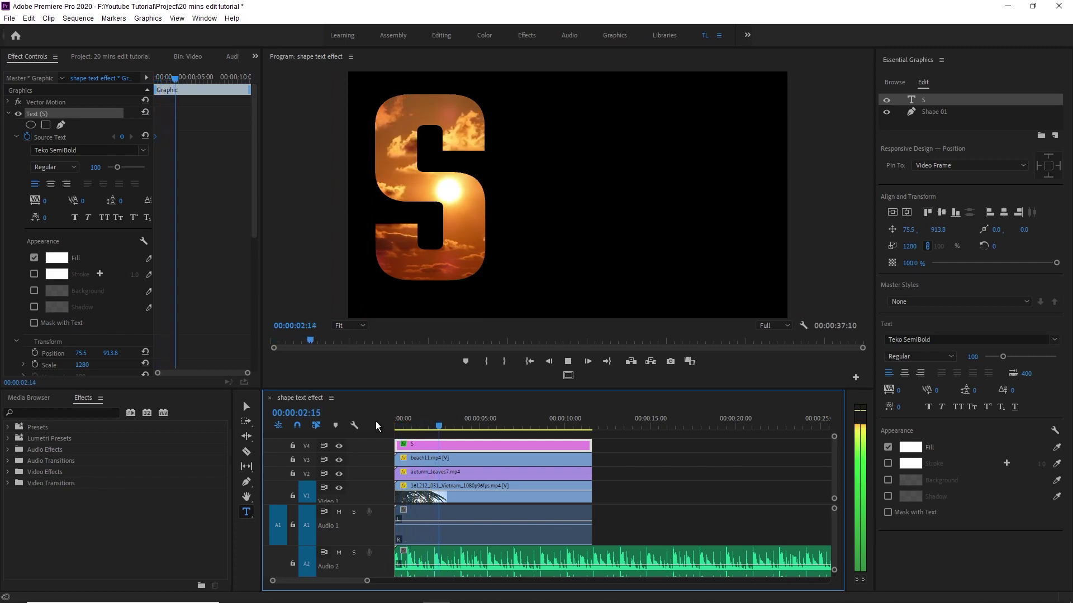
key(space)
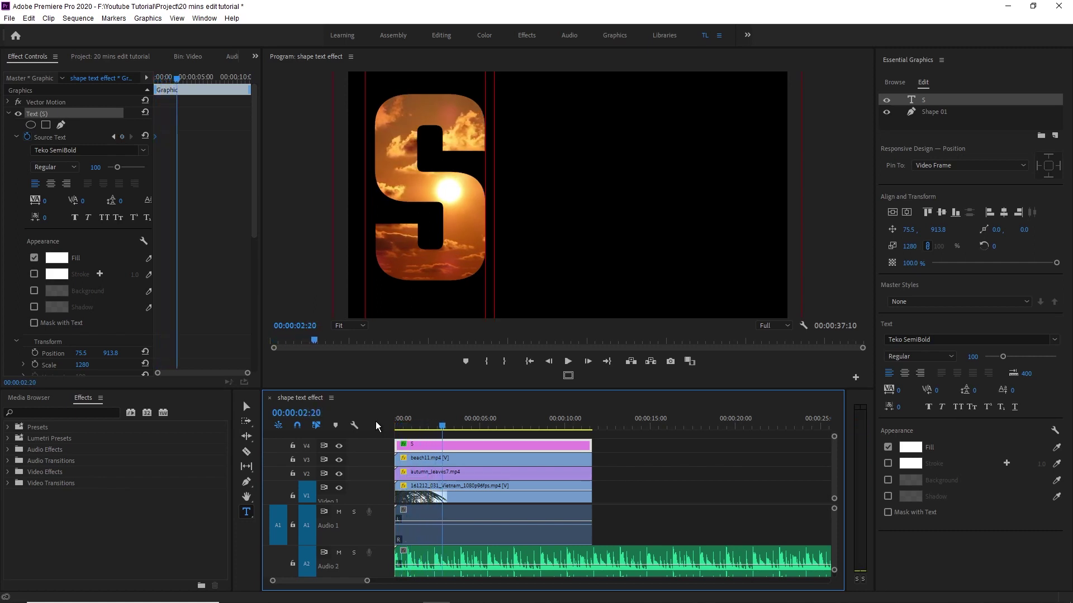
click(491, 192)
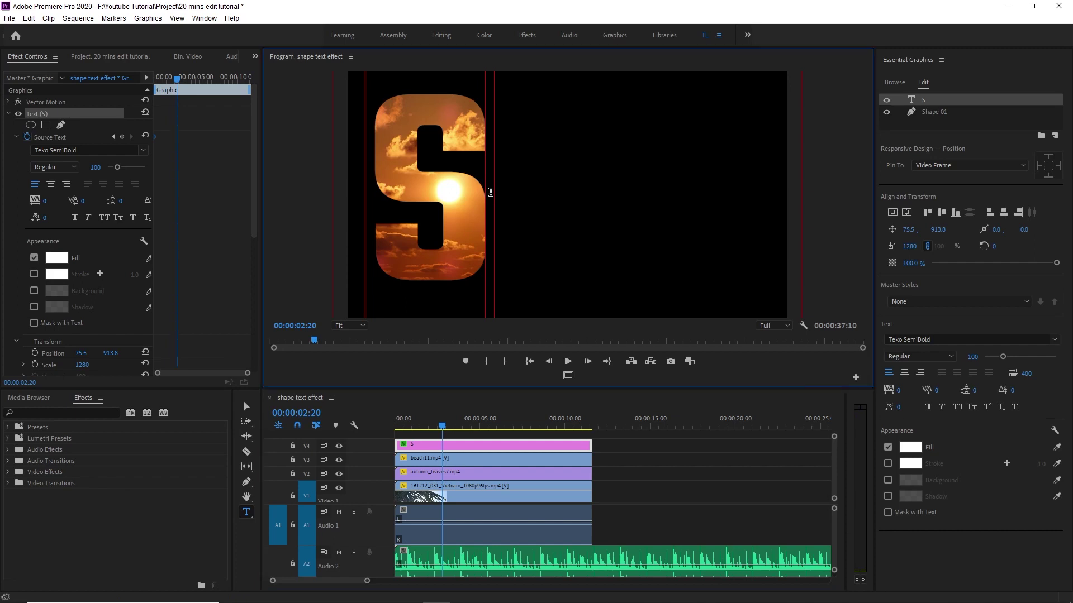
text(U)
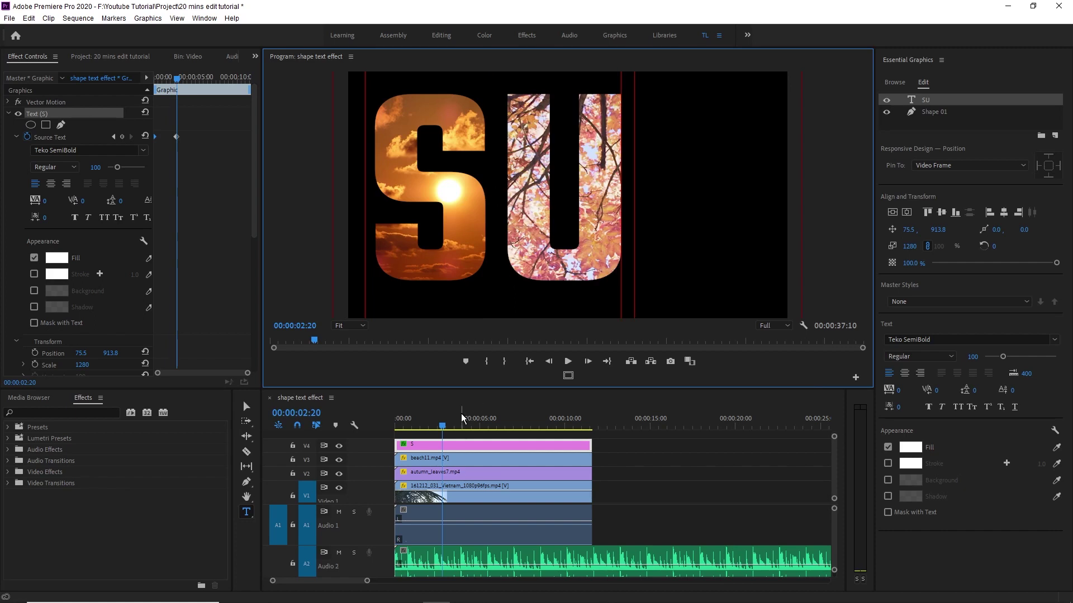
Continue playback to 00:00:05:21 and add the letter N after SU at that point
click(444, 428)
key(space)
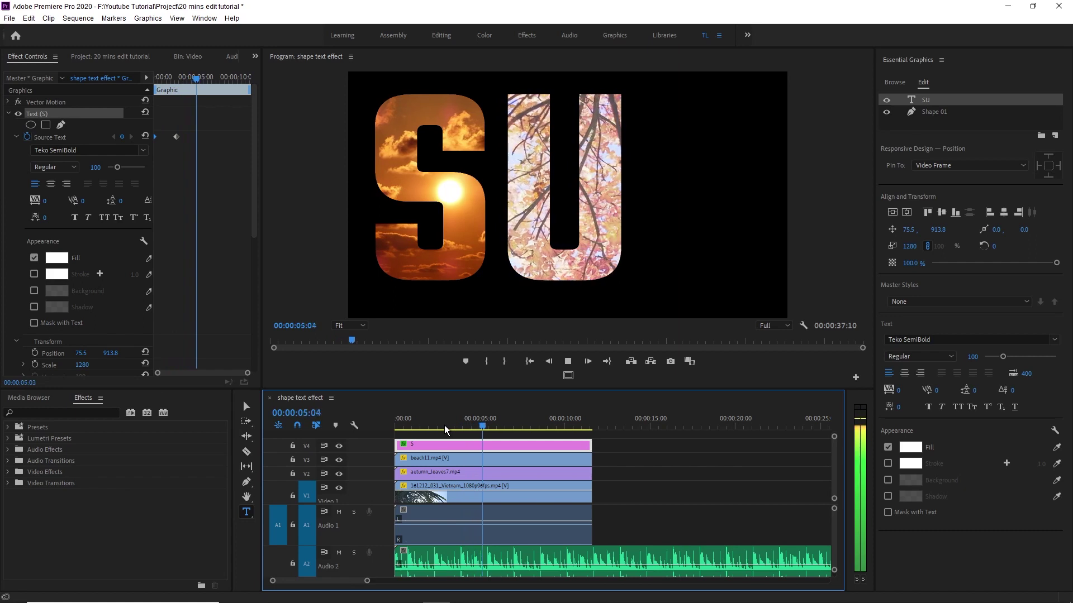
key(space)
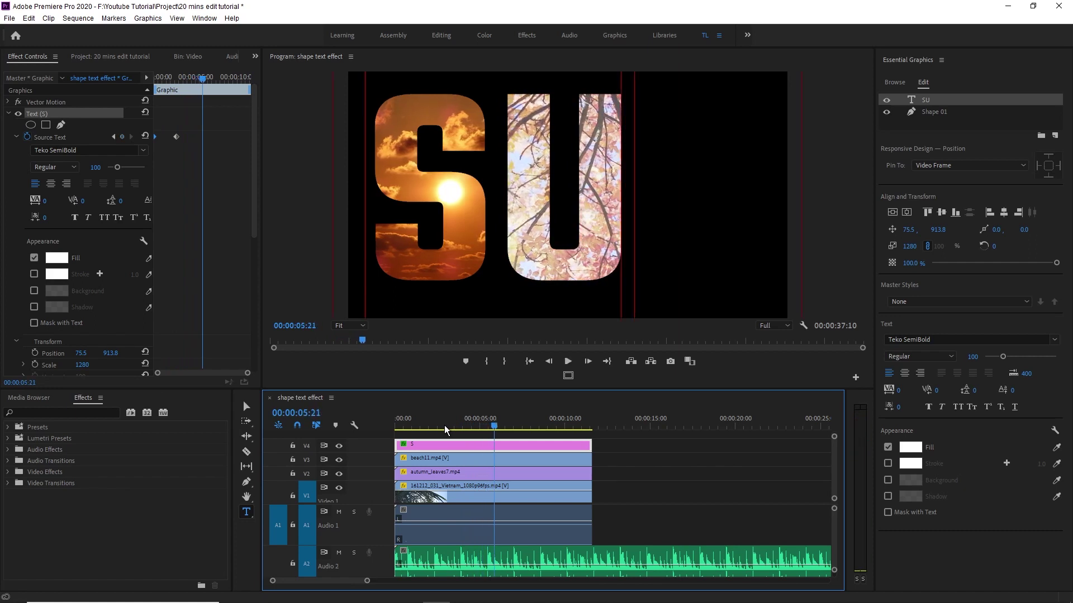
click(631, 221)
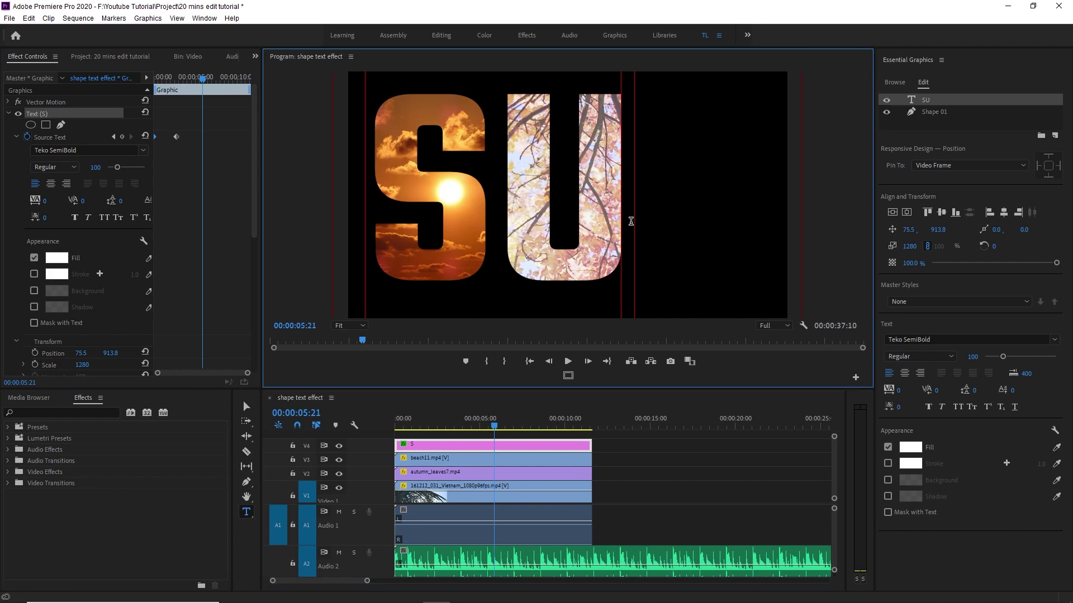
text(N)
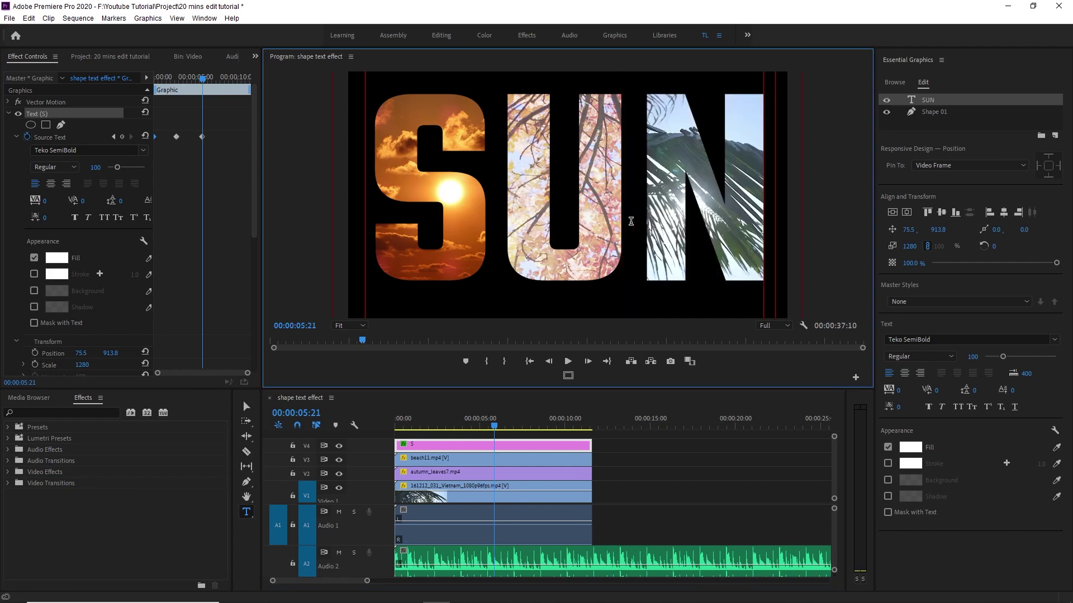
Play the sequence on to 00:00:07:13 to check the full word with the music
click(508, 466)
key(space)
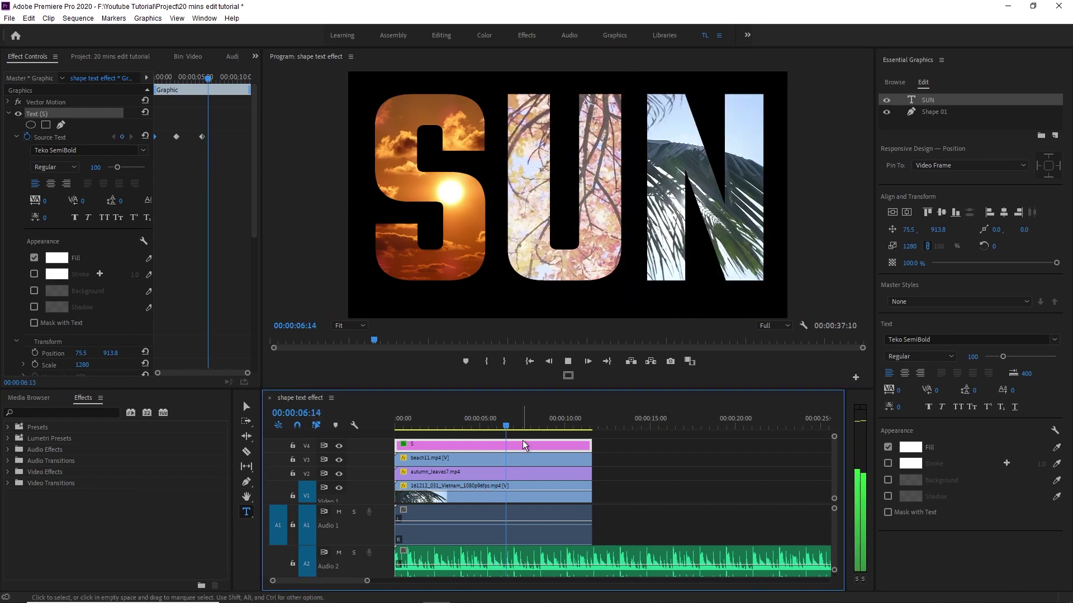
key(space)
Cut the music on A2 where the video clips end and delete the excess audio after the cut
key(v)
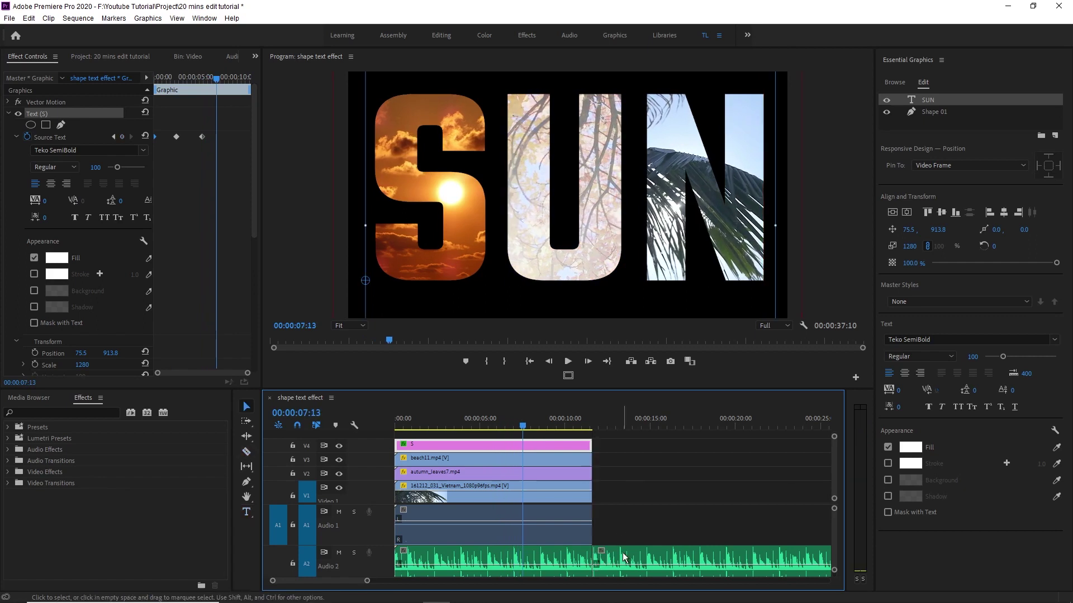
click(624, 553)
key(Delete)
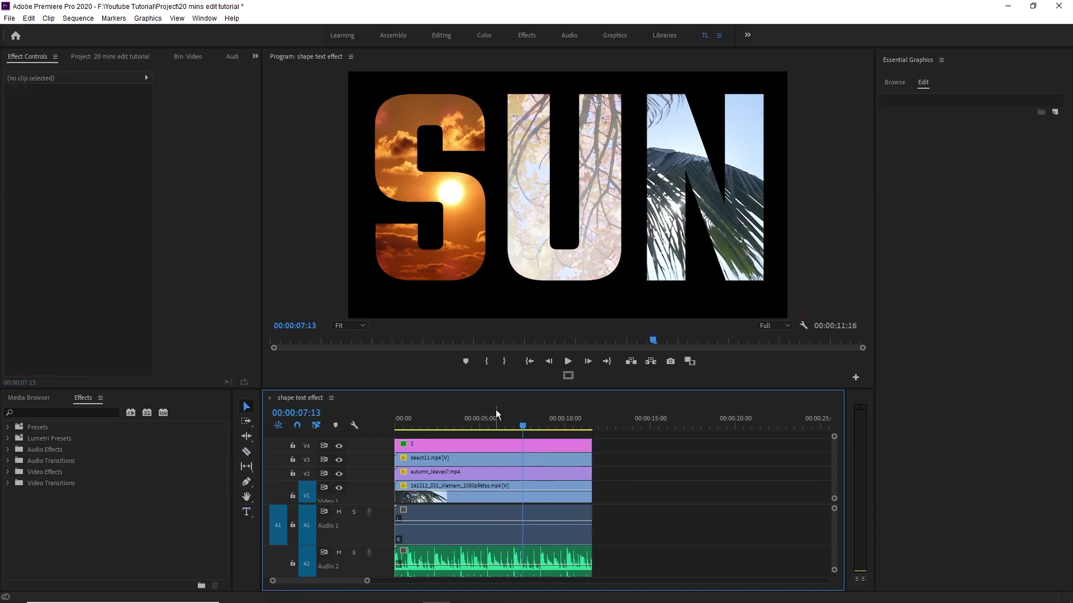